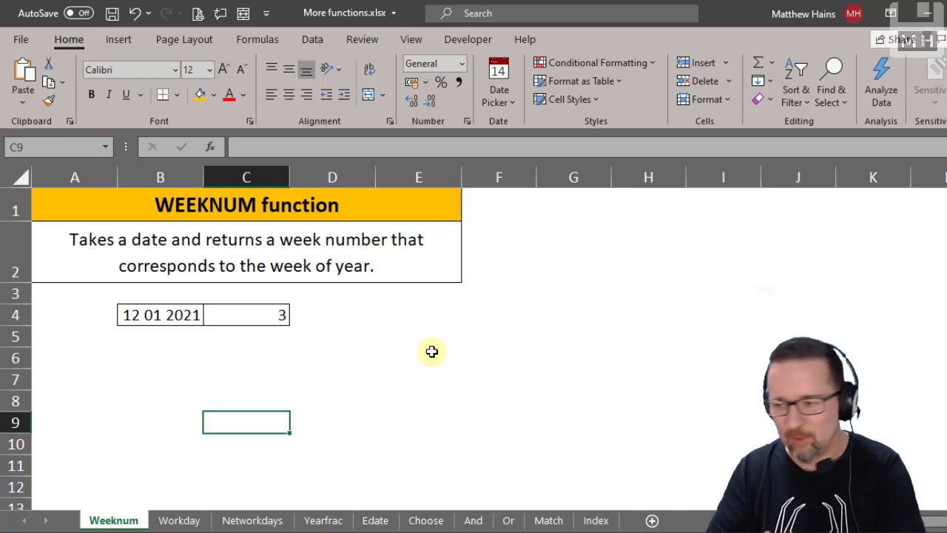
- Inspect the WEEKNUM example: the date in B4 and the serial_number argument of the formula in C4
left_click(194, 209)
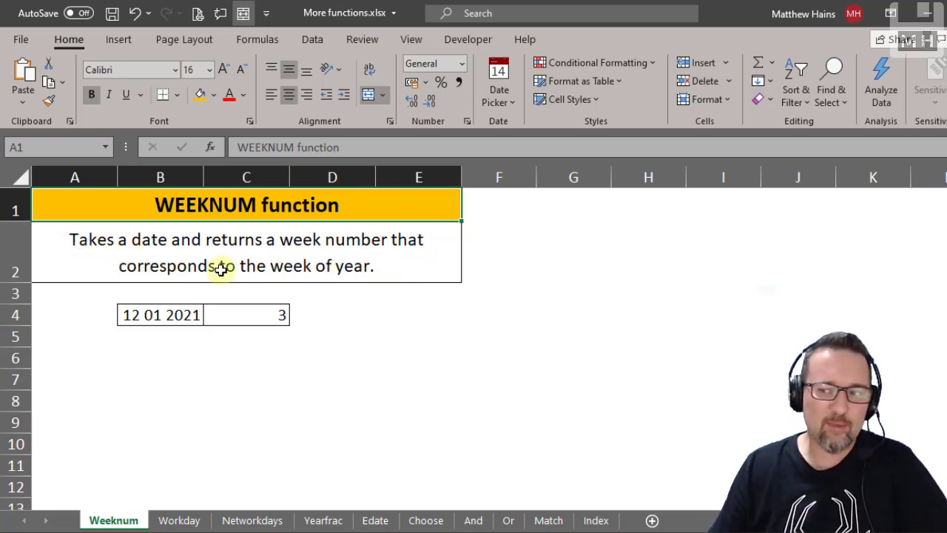
left_click(167, 316)
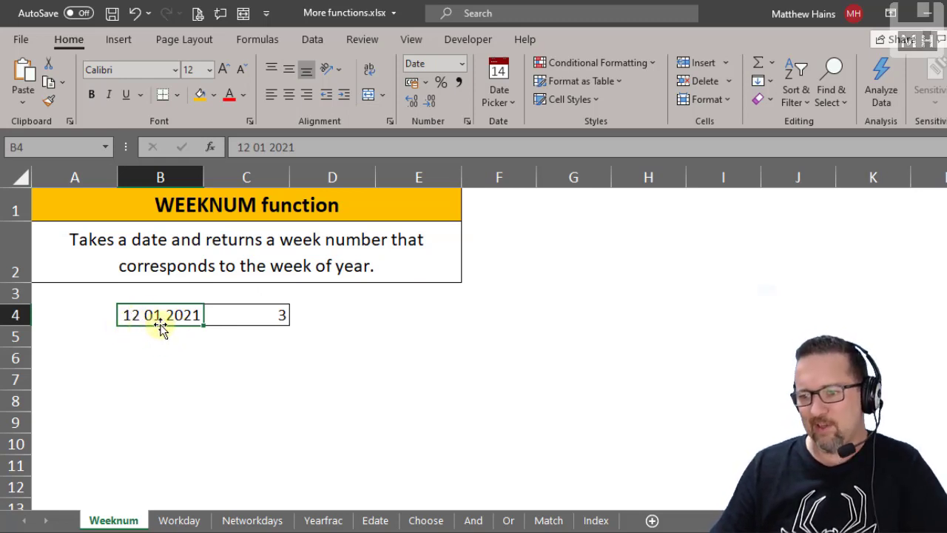
left_click(262, 316)
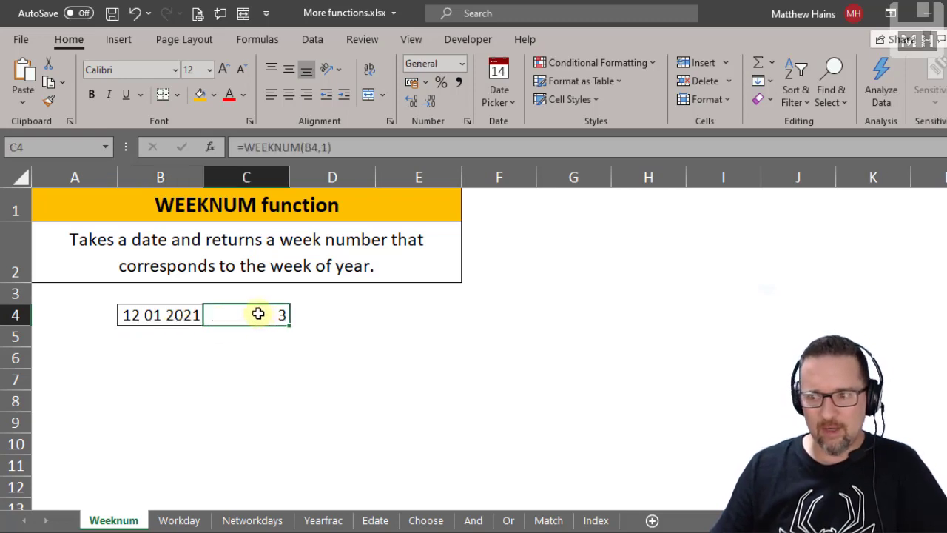
left_click(298, 149)
left_click(324, 174)
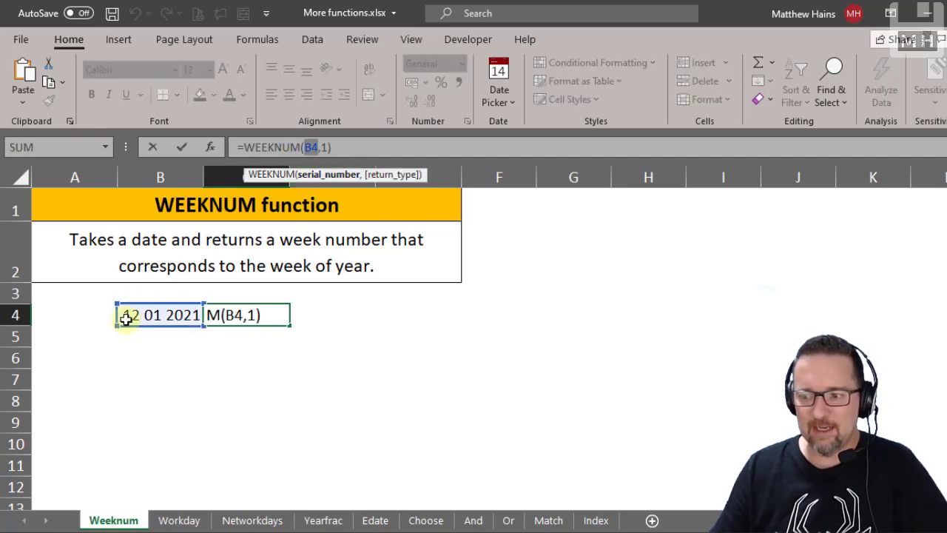
- Re-enter the return type of the WEEKNUM formula in C4 as 1, so weeks begin on Sunday
left_click(381, 149)
key("BackSpace")
key("BackSpace")
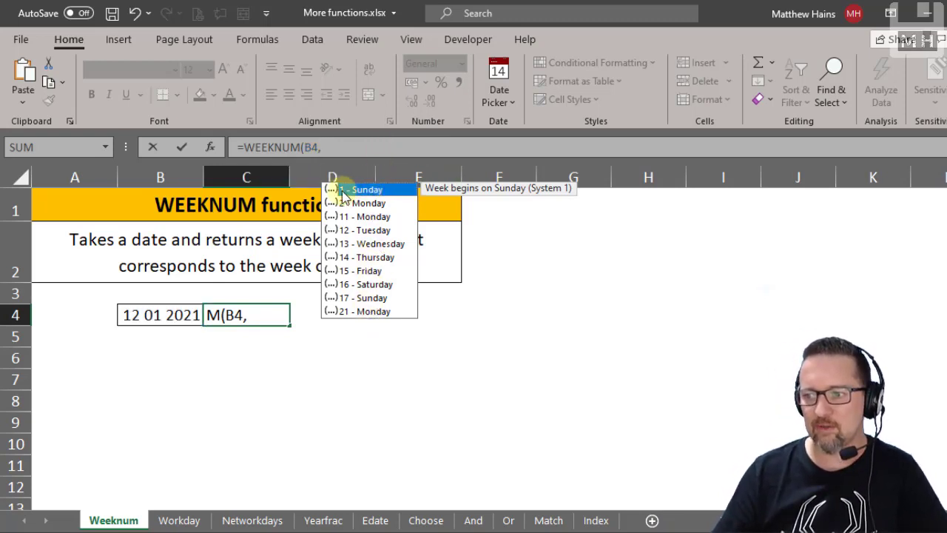
type("1)")
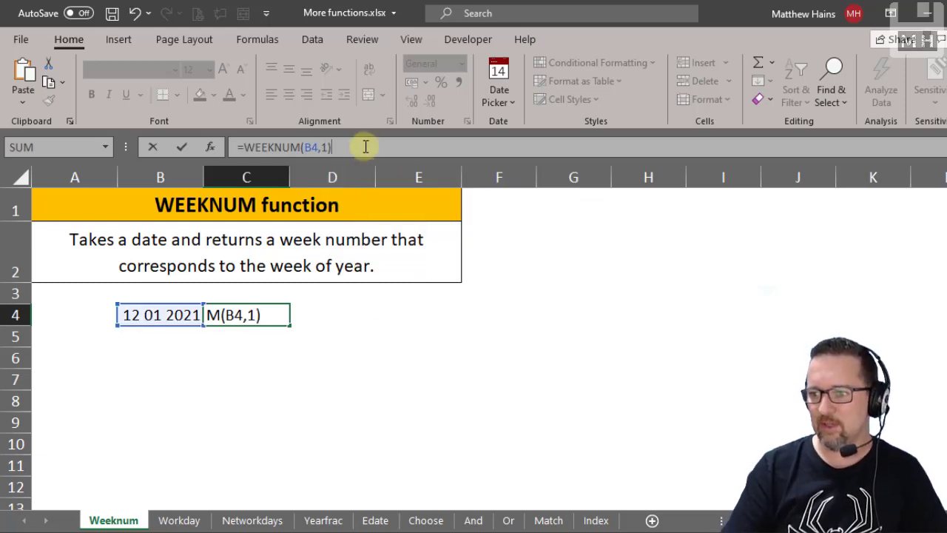
key("Return")
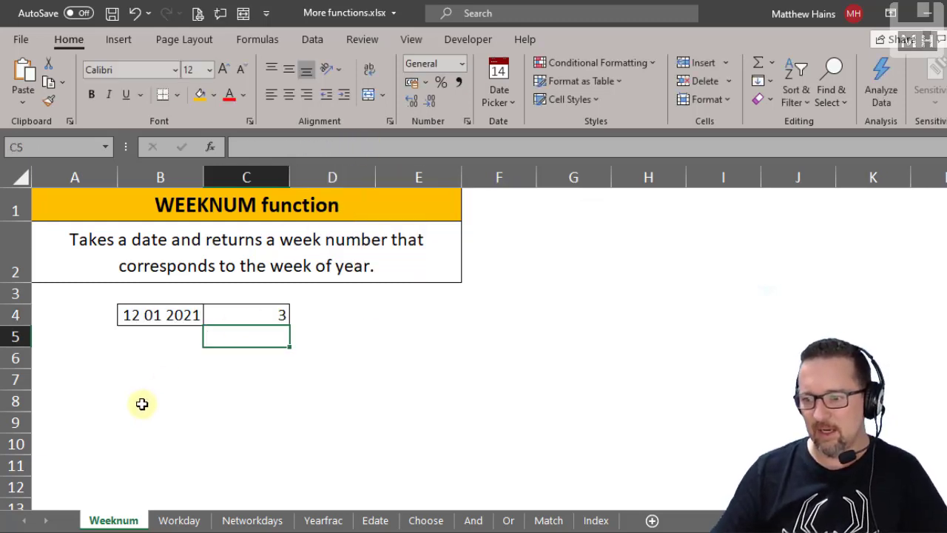
- Change the date in B4 of the Weeknum sheet to 5/3
left_click(162, 318)
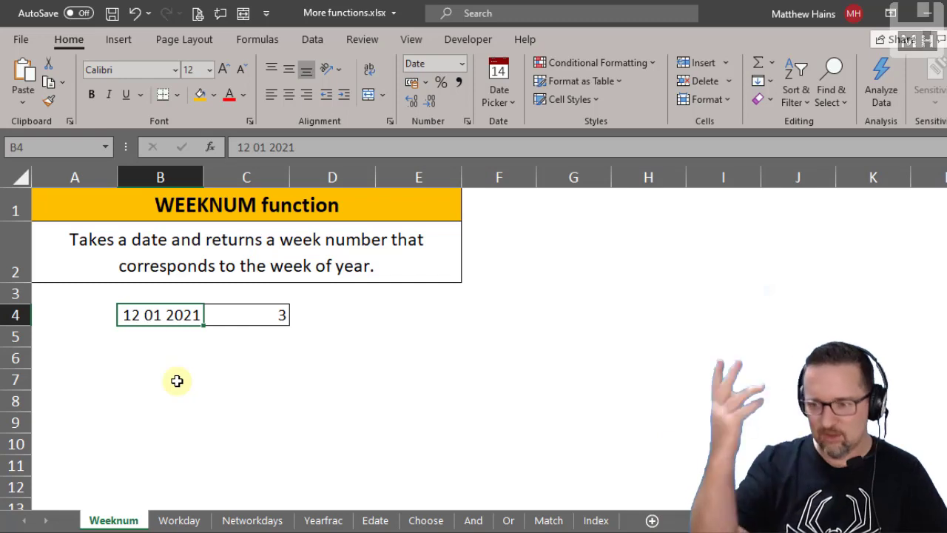
type("5/3")
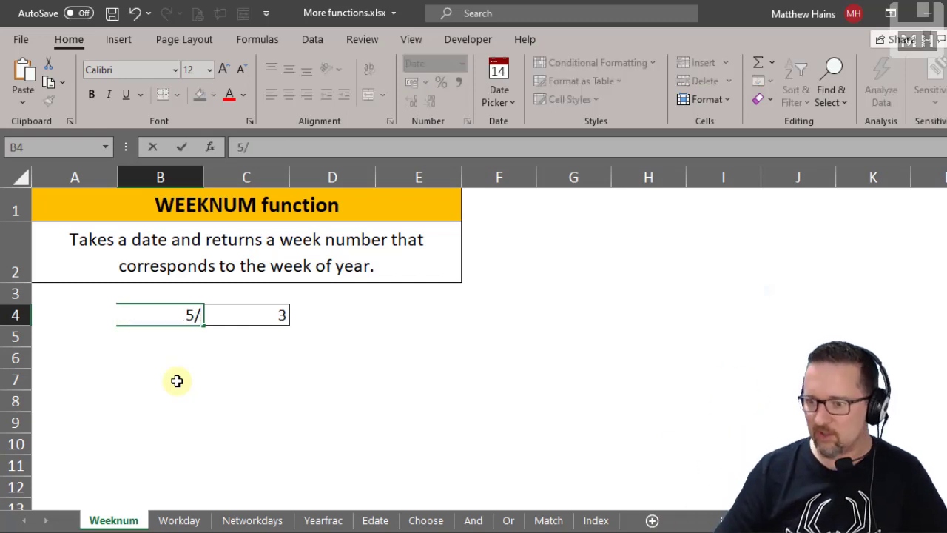
key("Return")
key("Up")
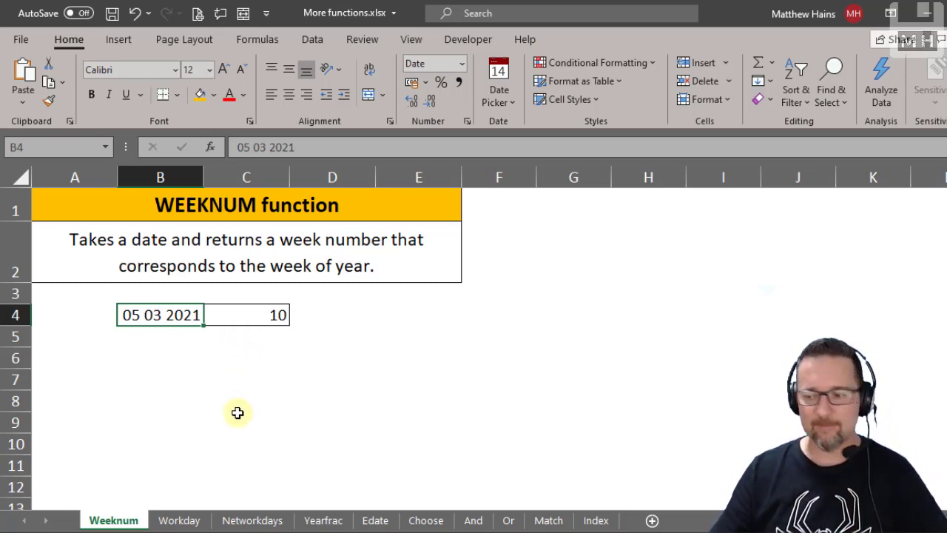
- On the Workday sheet, inspect the date in B4 and the start_date and days arguments of the WORKDAY formula in C4
left_click(185, 522)
left_click(434, 210)
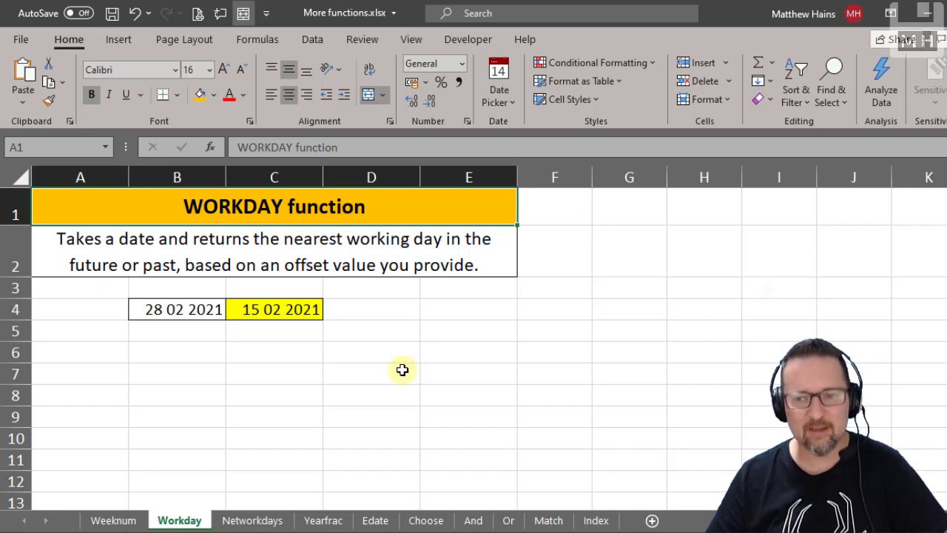
left_click(178, 307)
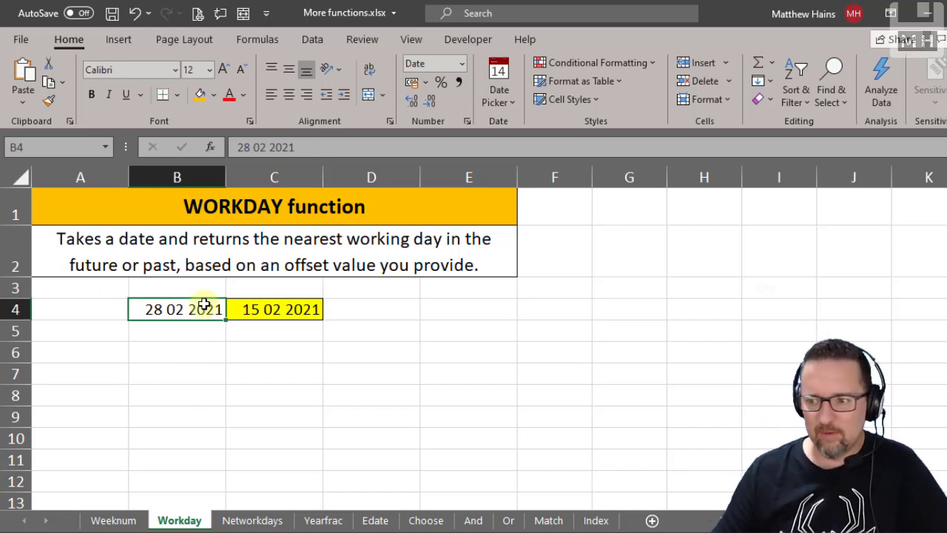
left_click(265, 309)
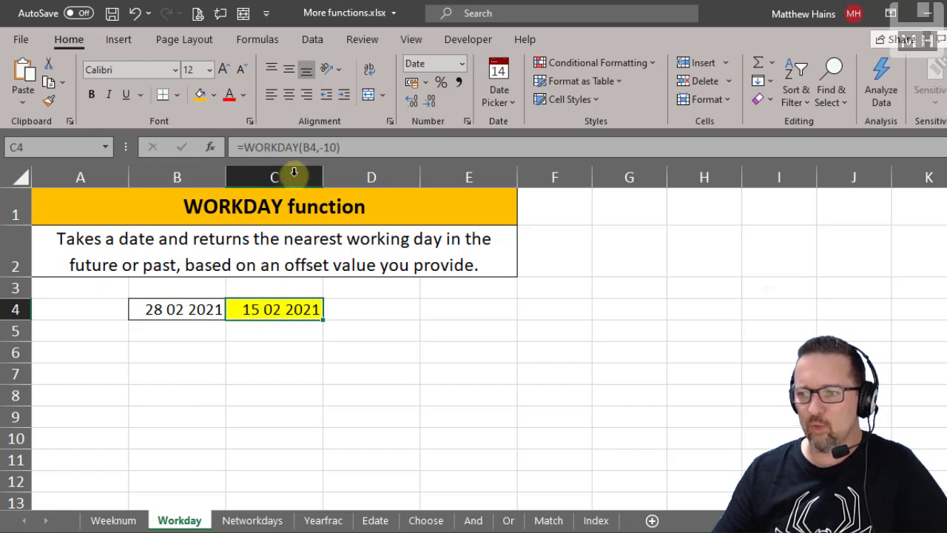
left_click(300, 147)
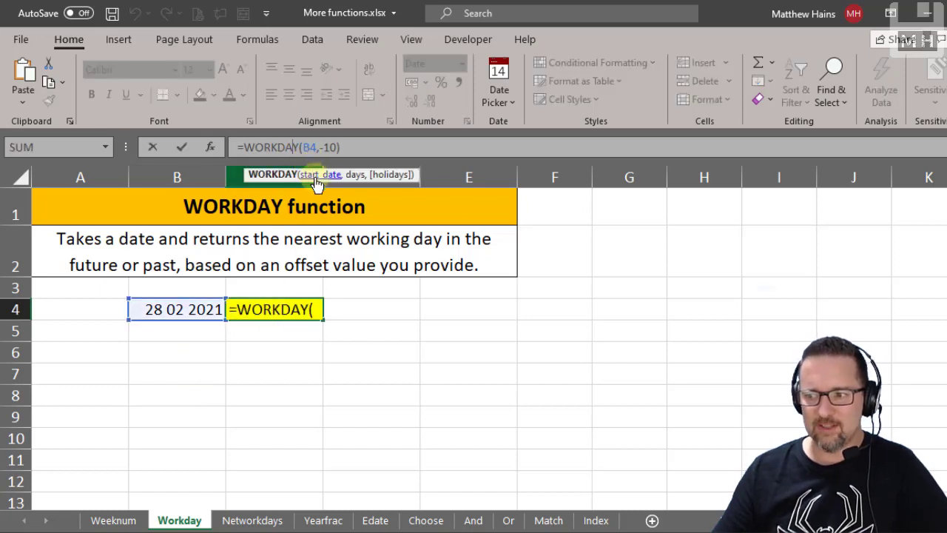
left_click(318, 174)
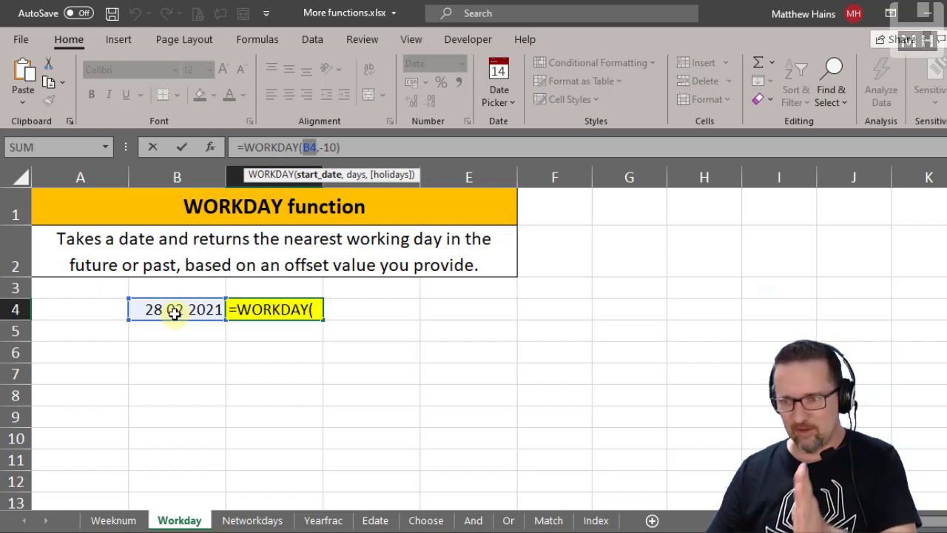
left_click(352, 174)
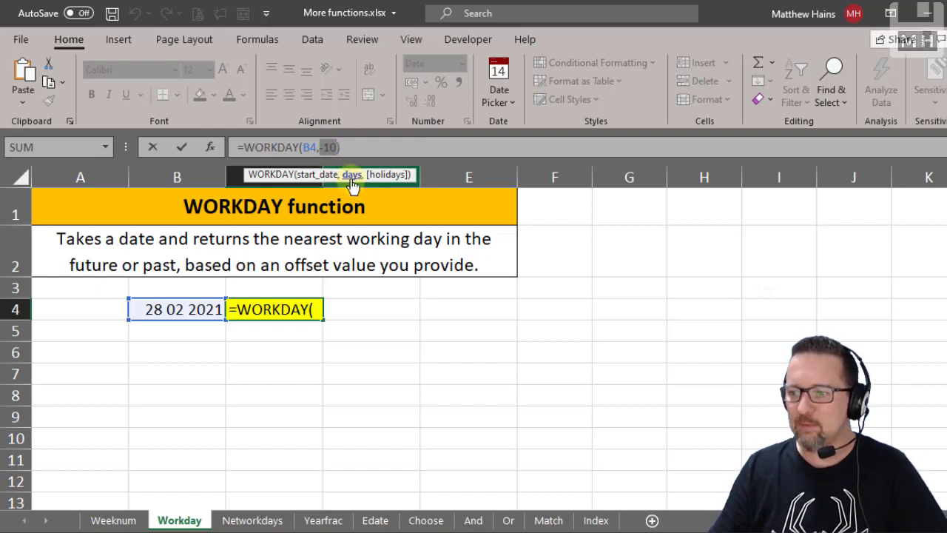
key("ctrl+Return")
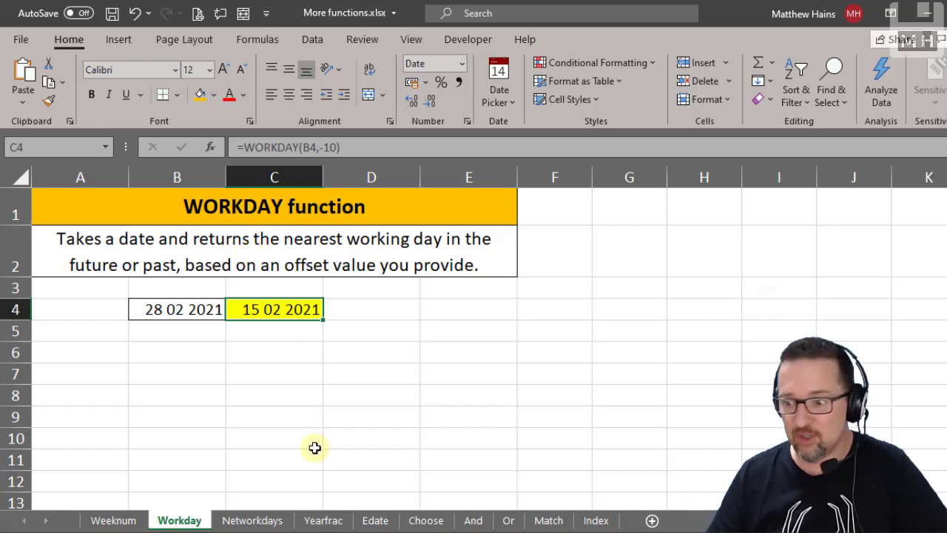
- On the Networkdays sheet, inspect the dates in B4 and C4 and the start_date and end_date arguments of the formula in B5
left_click(274, 521)
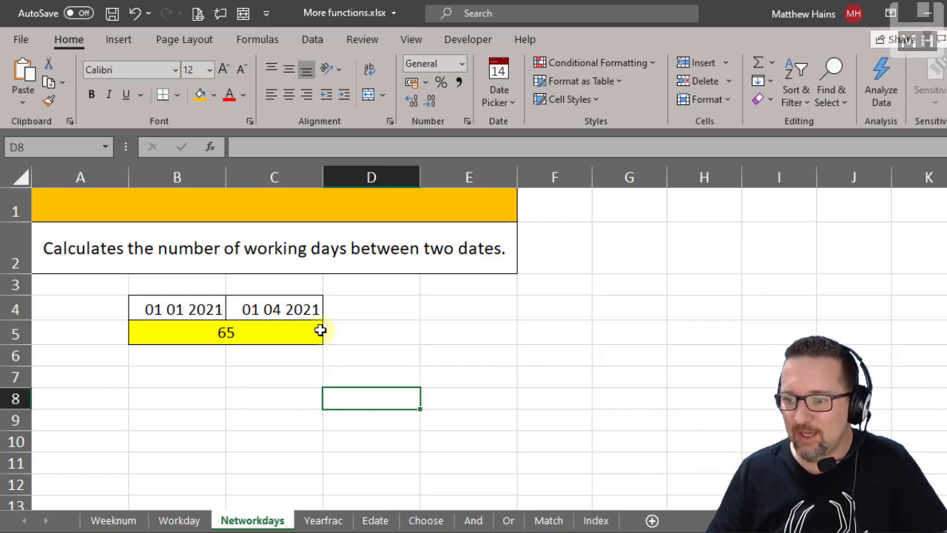
left_click(172, 308)
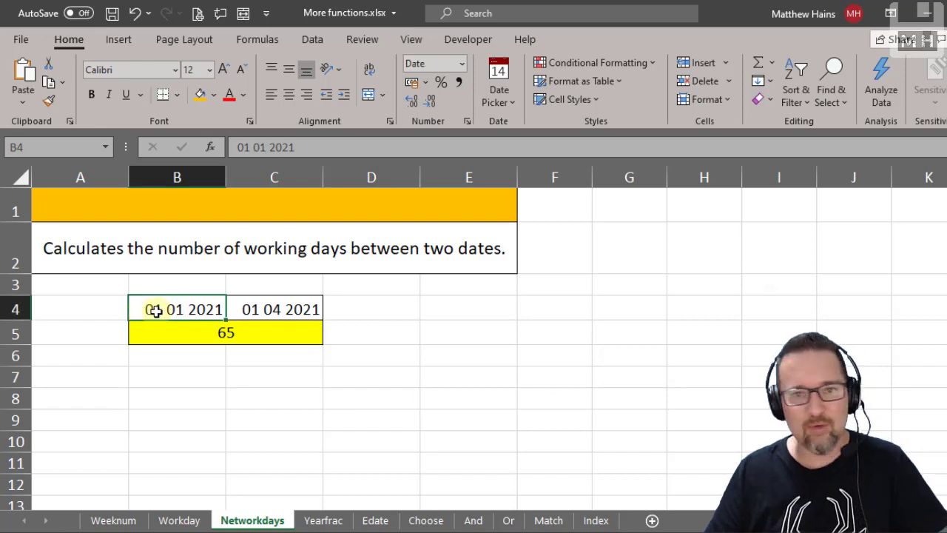
left_click(281, 309)
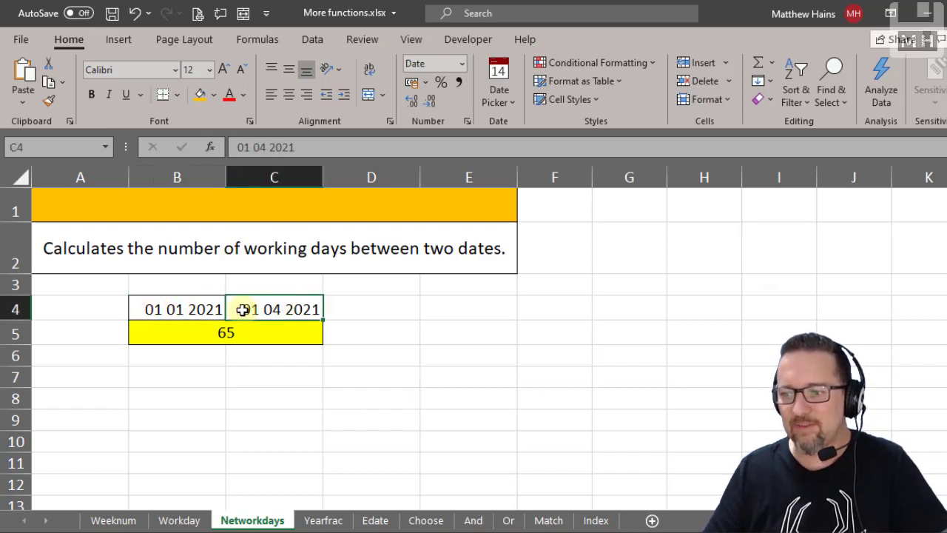
left_click(181, 308)
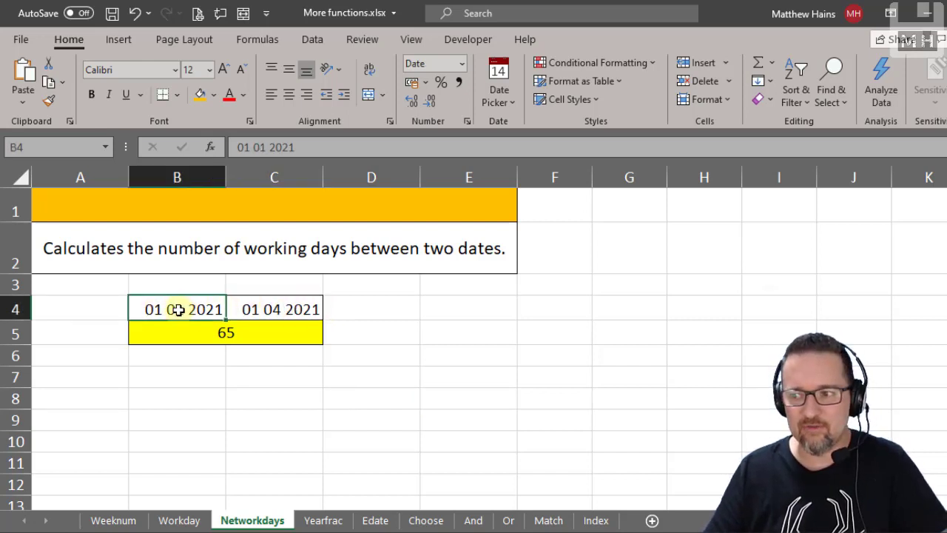
left_click(281, 308)
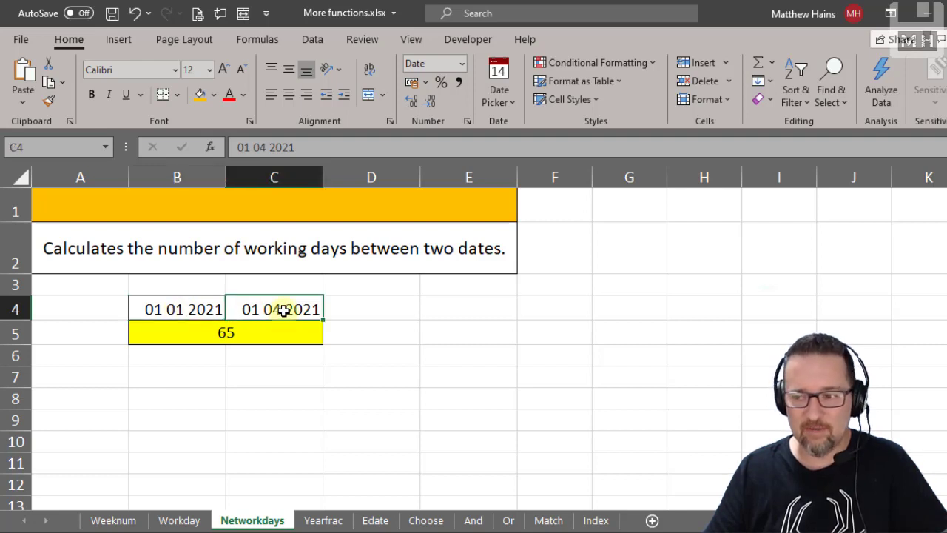
left_click(260, 339)
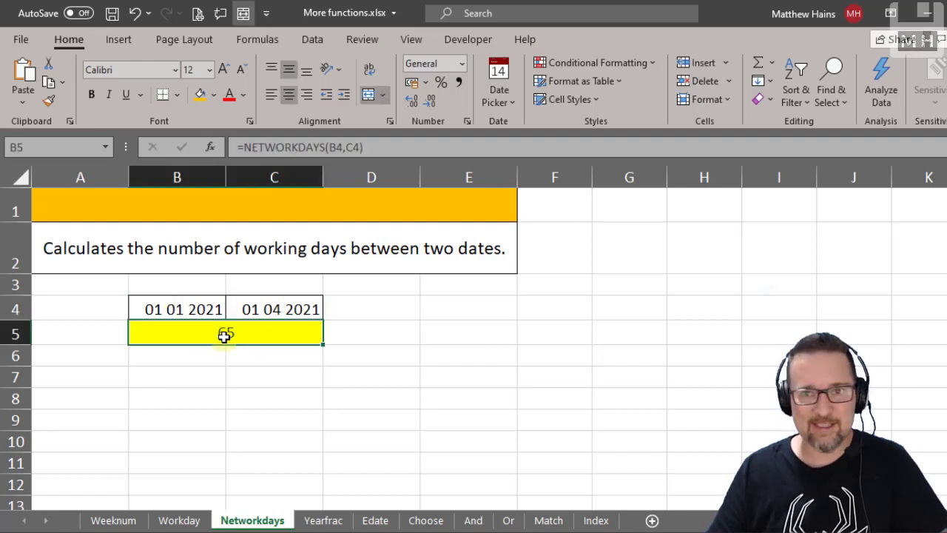
left_click(283, 145)
left_click(337, 178)
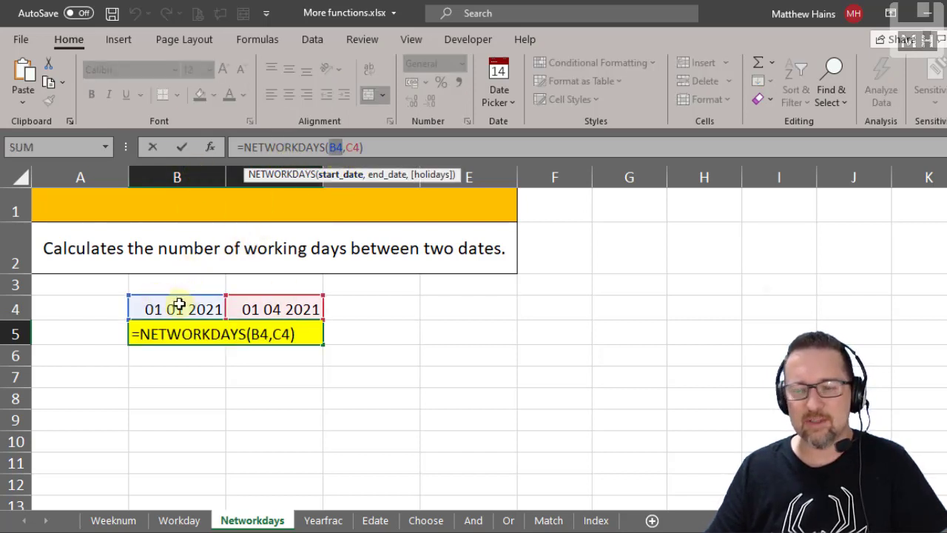
left_click(387, 176)
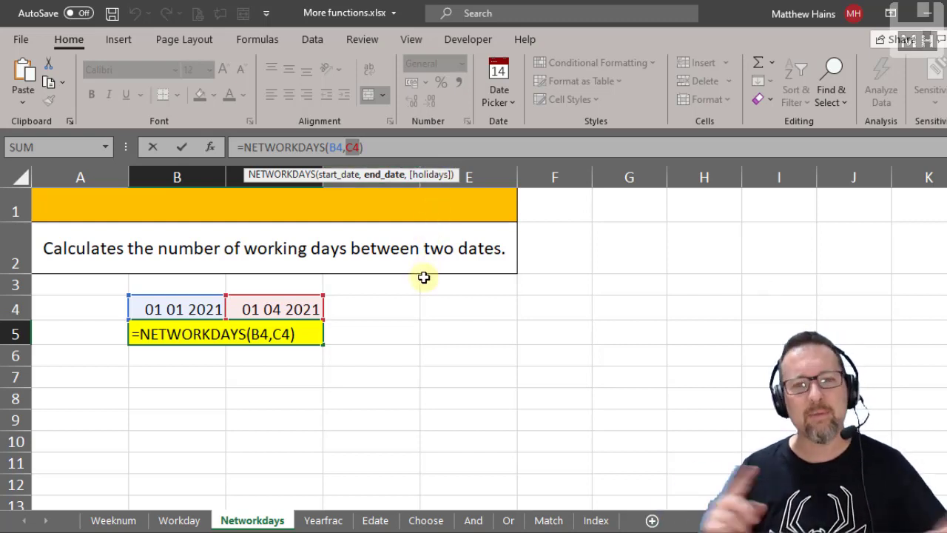
key("ctrl+Return")
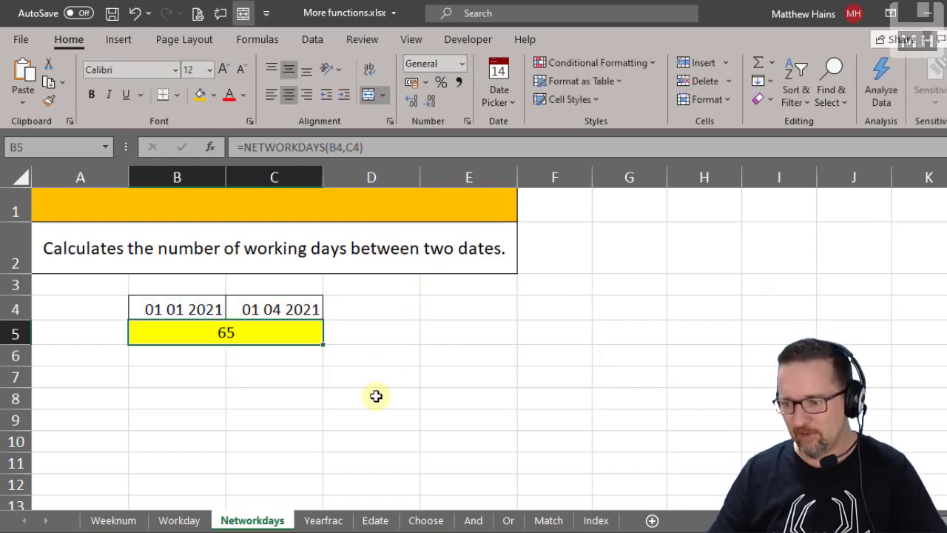
- On the Yearfrac sheet, inspect the dates in B4 and C4 and the start_date and end_date arguments of the formula in B5
left_click(330, 523)
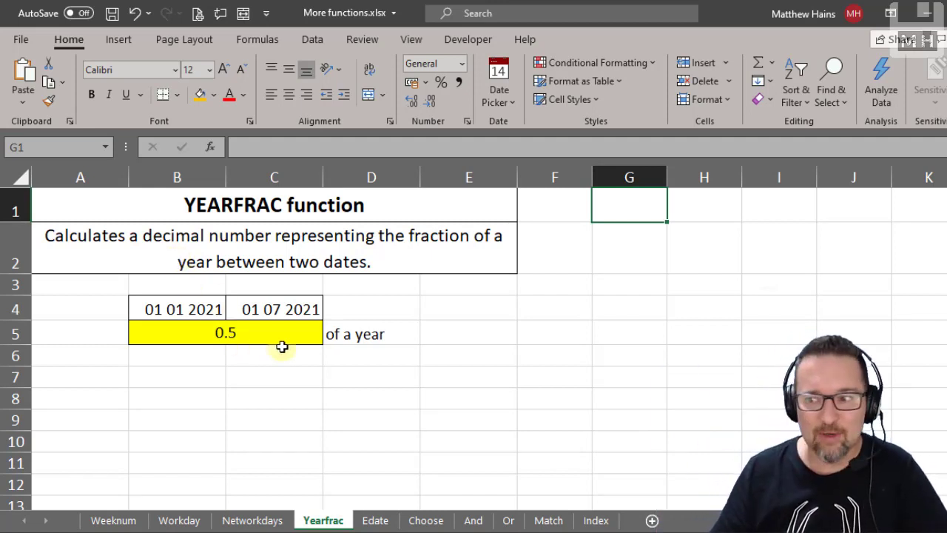
left_click(181, 309)
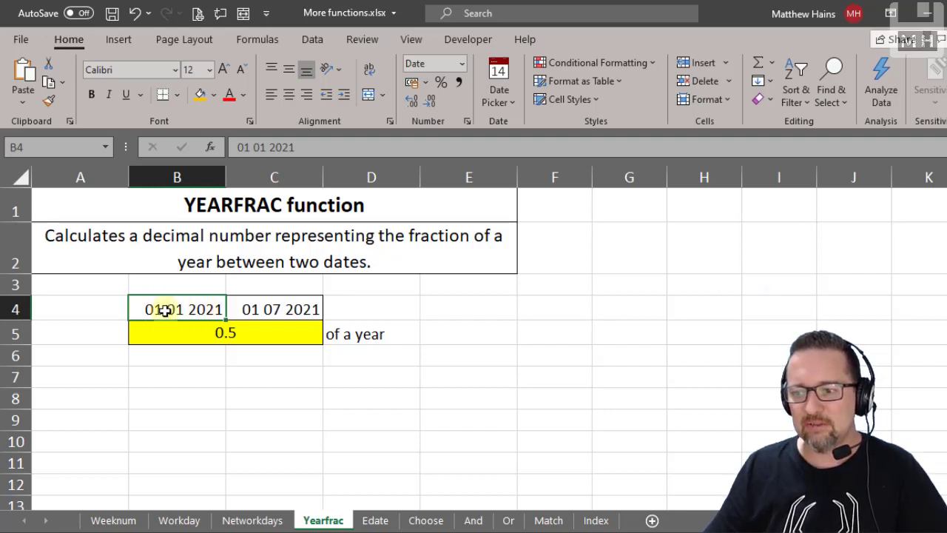
left_click(289, 309)
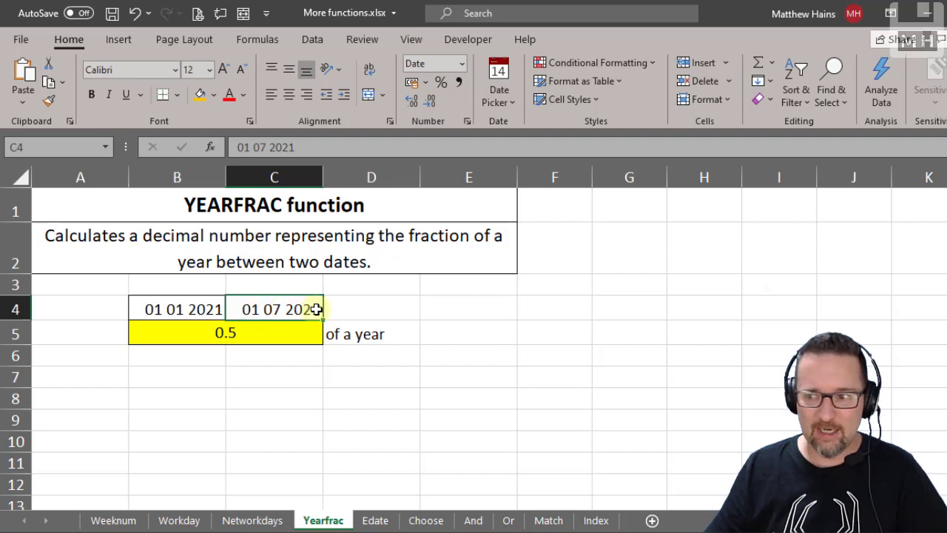
left_click(297, 334)
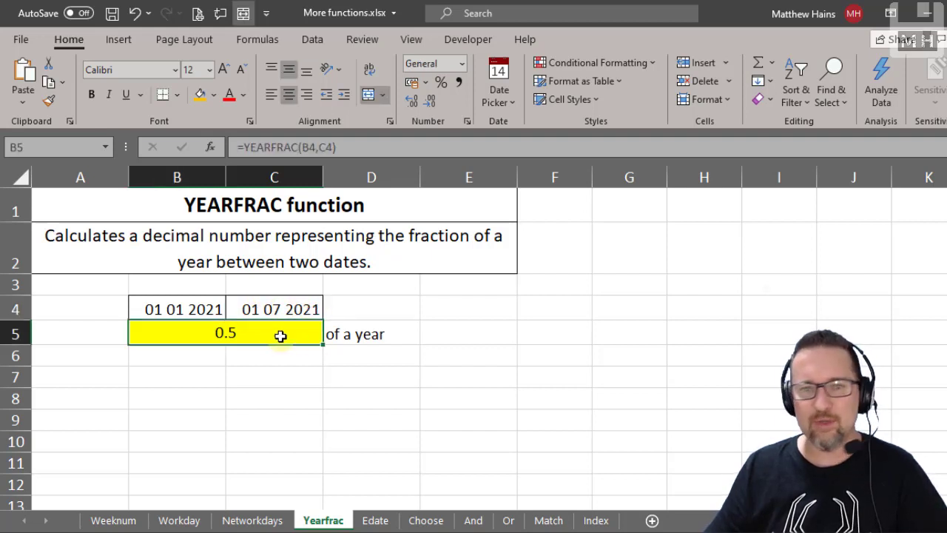
left_click(288, 147)
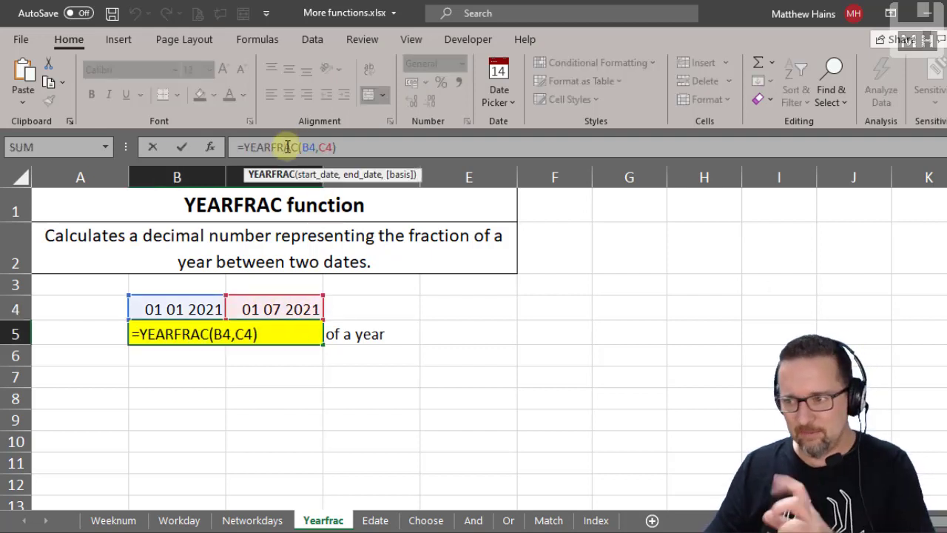
left_click(308, 176)
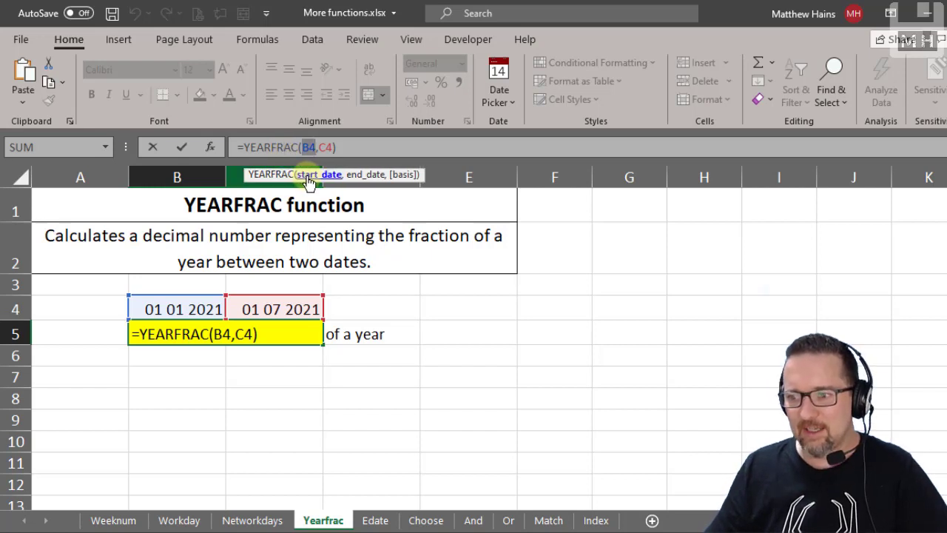
left_click(363, 176)
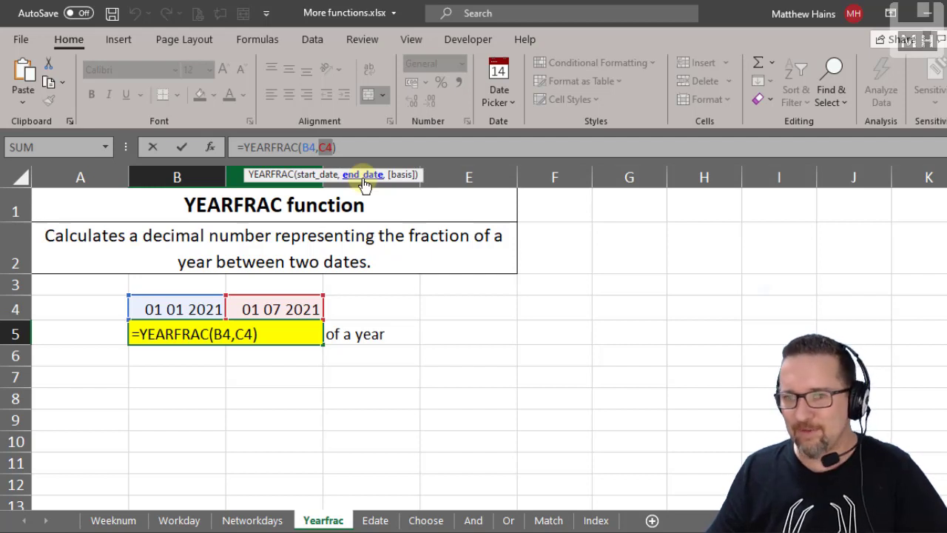
key("ctrl+Return")
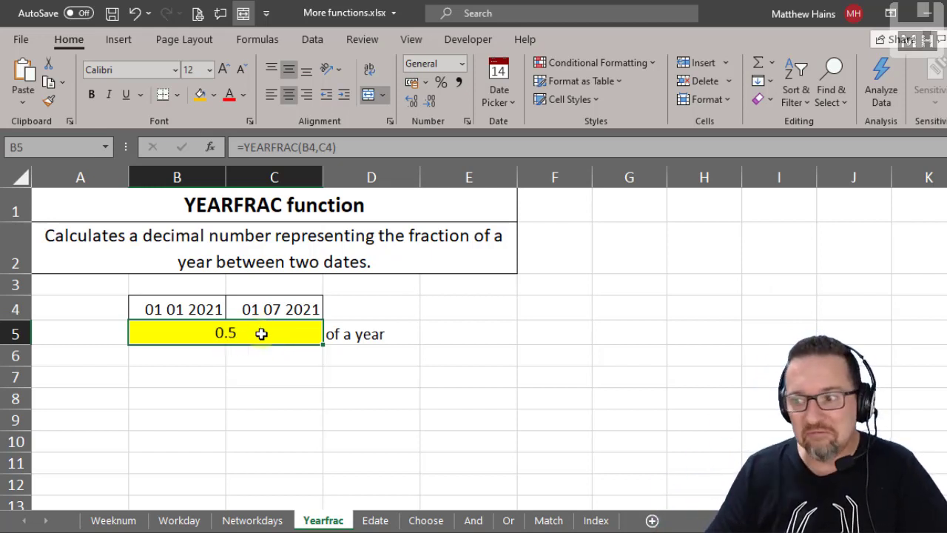
- On the Edate sheet, inspect the date in B4, the months in C4 and the start_date and months arguments of the formula in B5
left_click(381, 518)
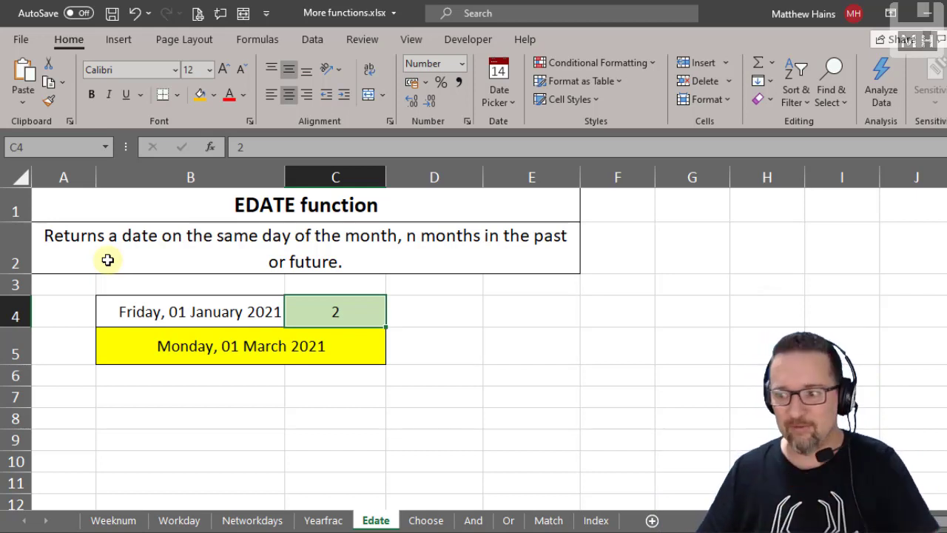
left_click(239, 312)
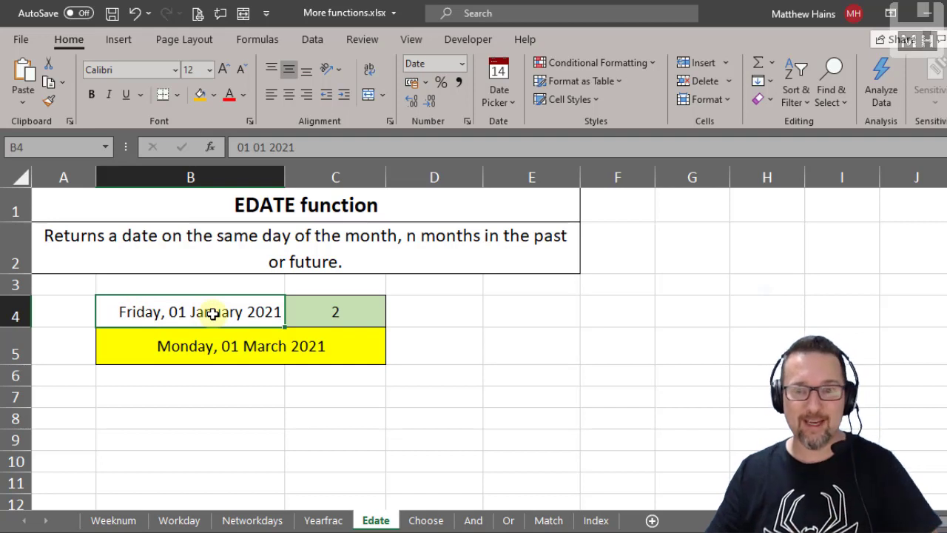
left_click(340, 313)
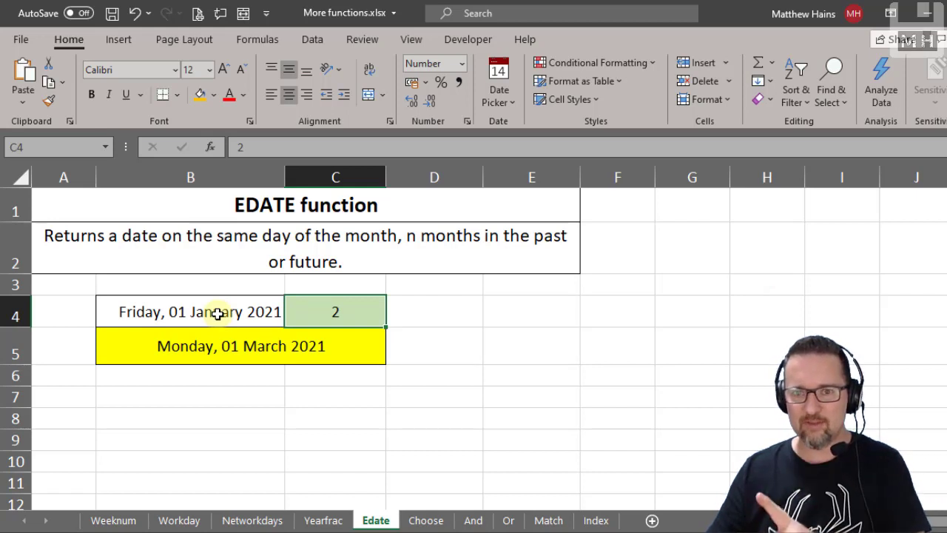
left_click(221, 346)
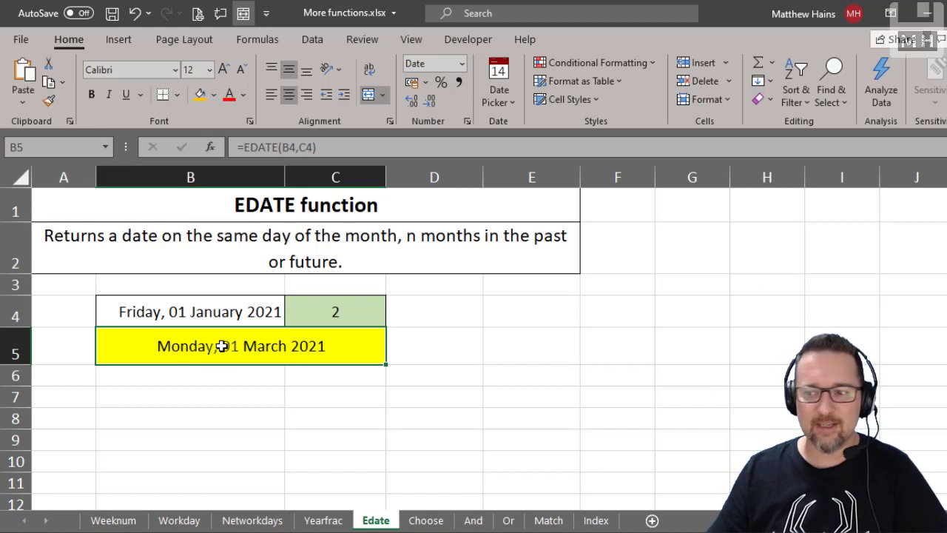
left_click(272, 145)
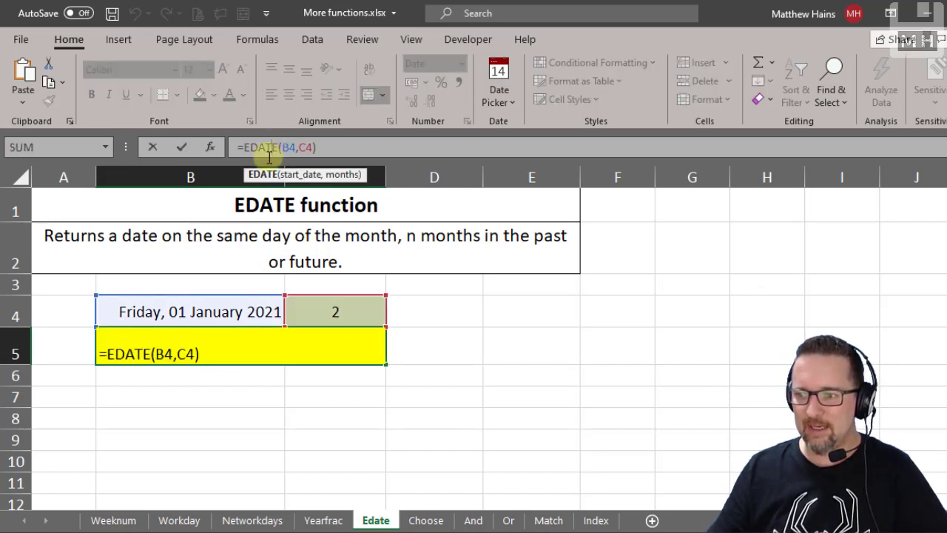
double_click(288, 147)
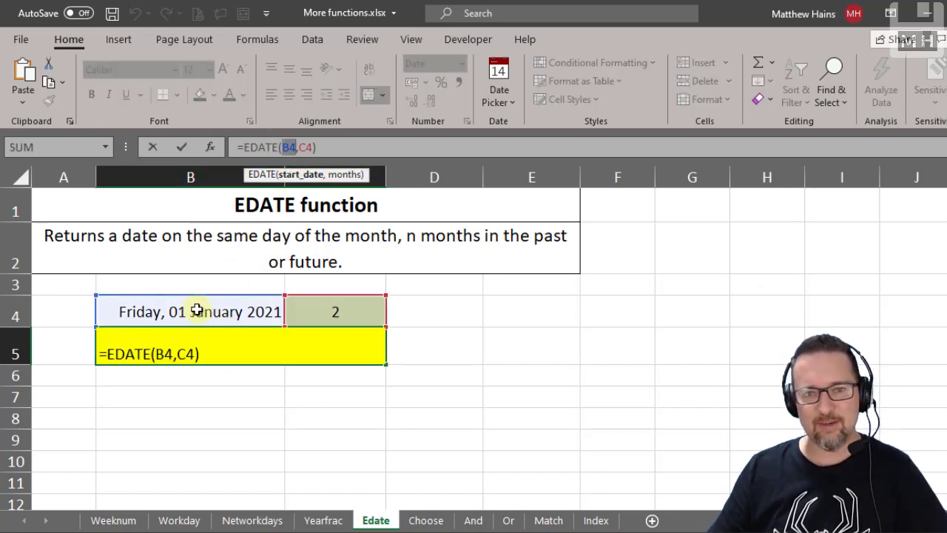
left_click(312, 147, "shift")
left_click(312, 147)
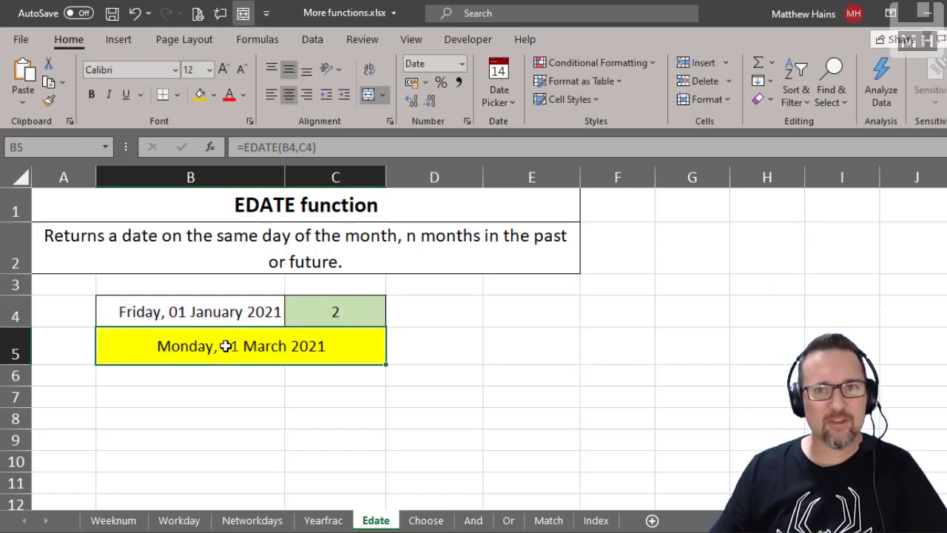
- Set the number of months in C4 of the Edate sheet to 6
left_click(355, 310)
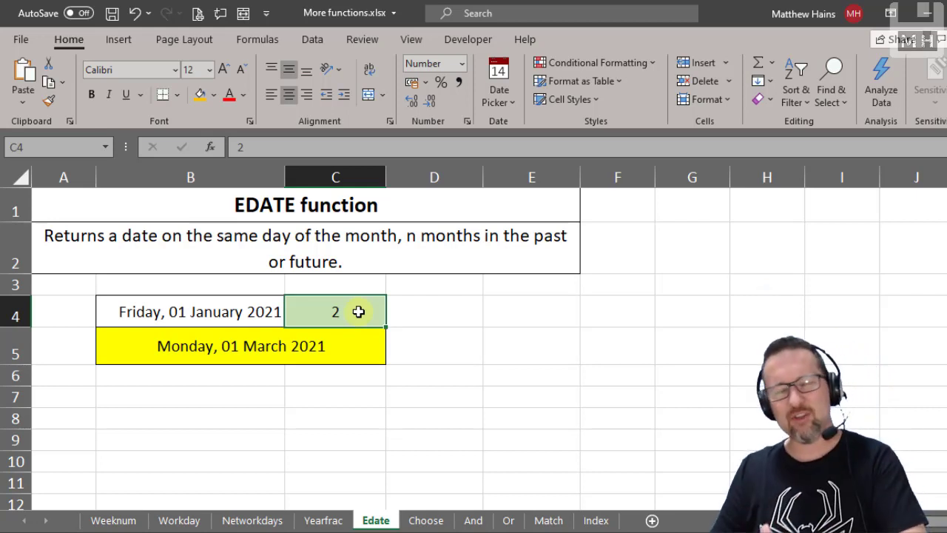
type("6")
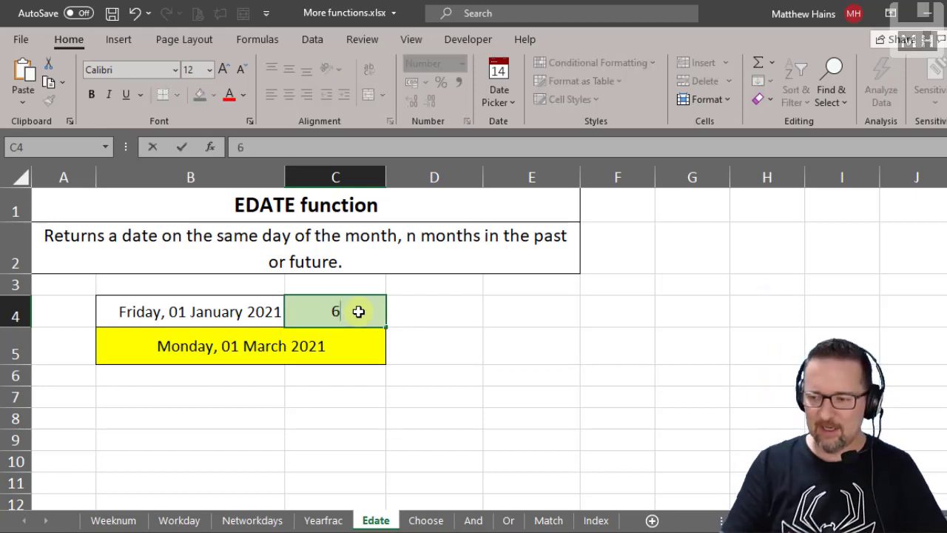
key("Return")
key("Down")
key("Up")
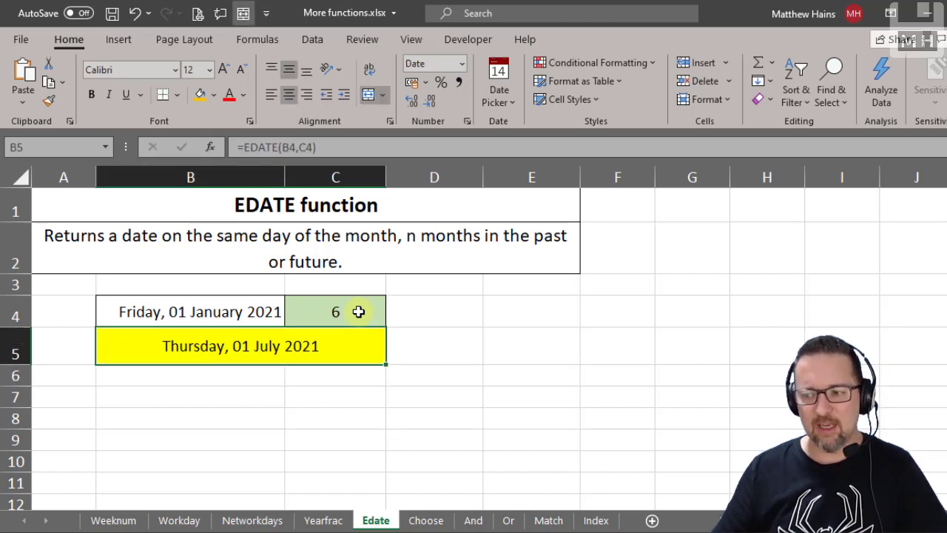
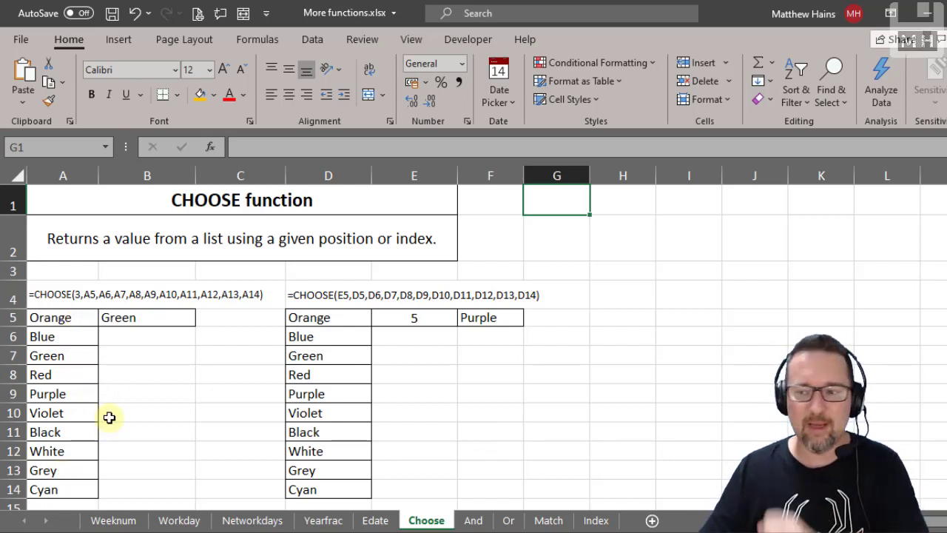
- On the Choose sheet, examine the colour list in A5:A14, counting its entries from Orange down to Green
left_click(65, 318)
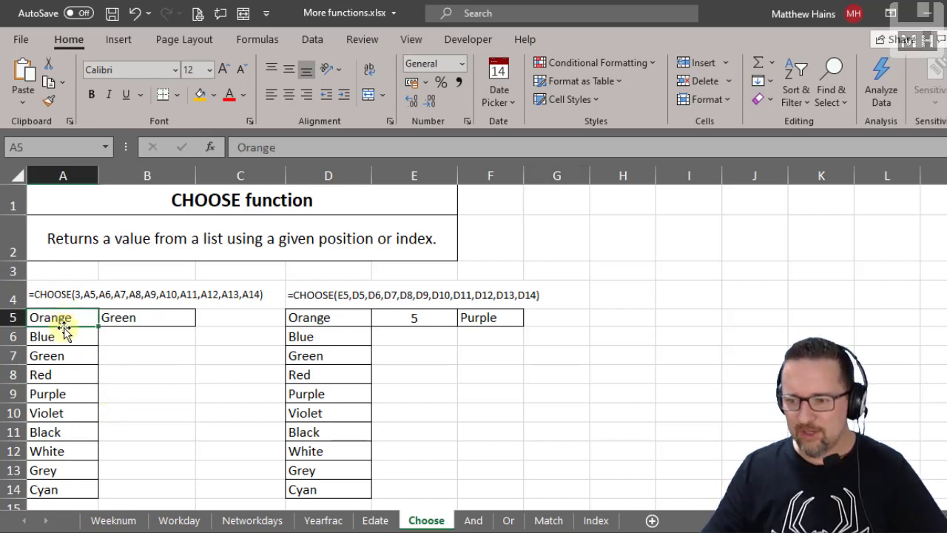
left_click(66, 337)
left_click(66, 355)
left_click(69, 373)
left_click_drag(68, 318, 59, 486)
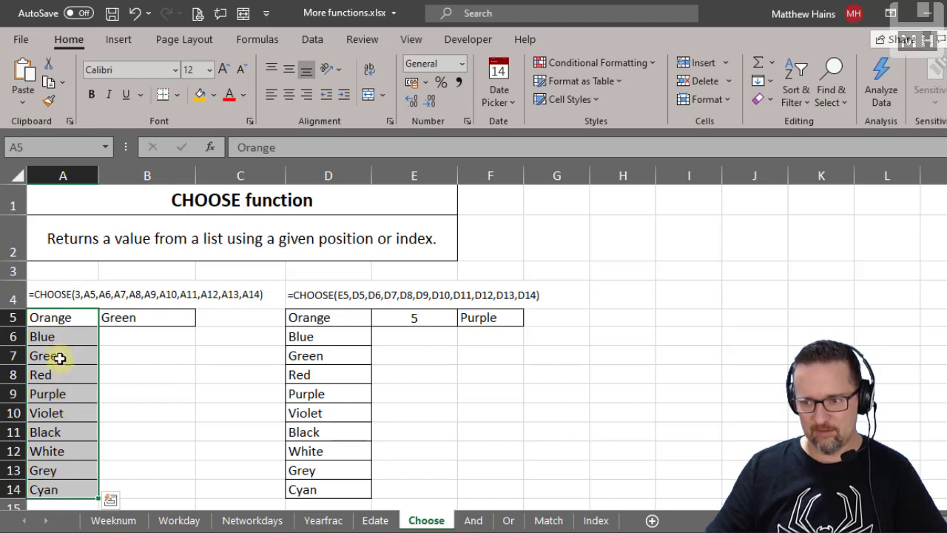
left_click_drag(63, 317, 54, 488)
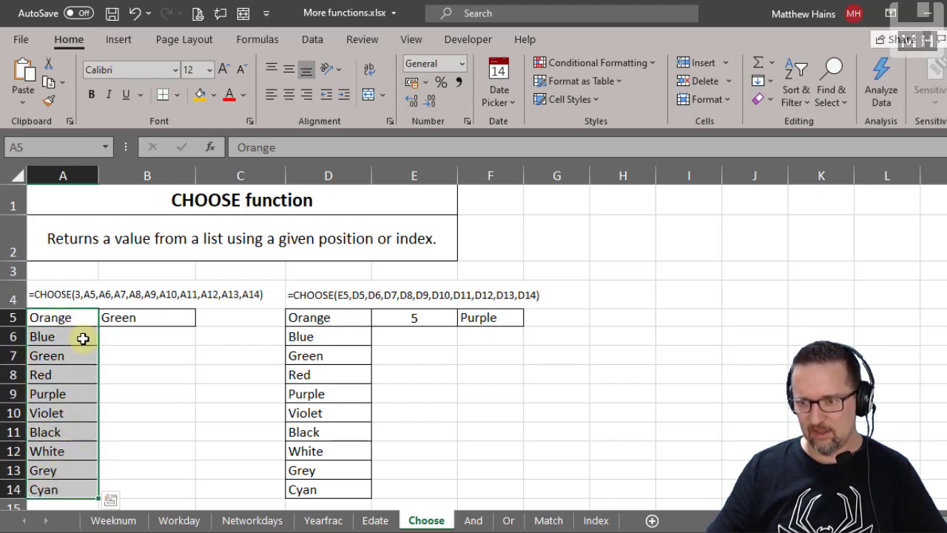
left_click(66, 316)
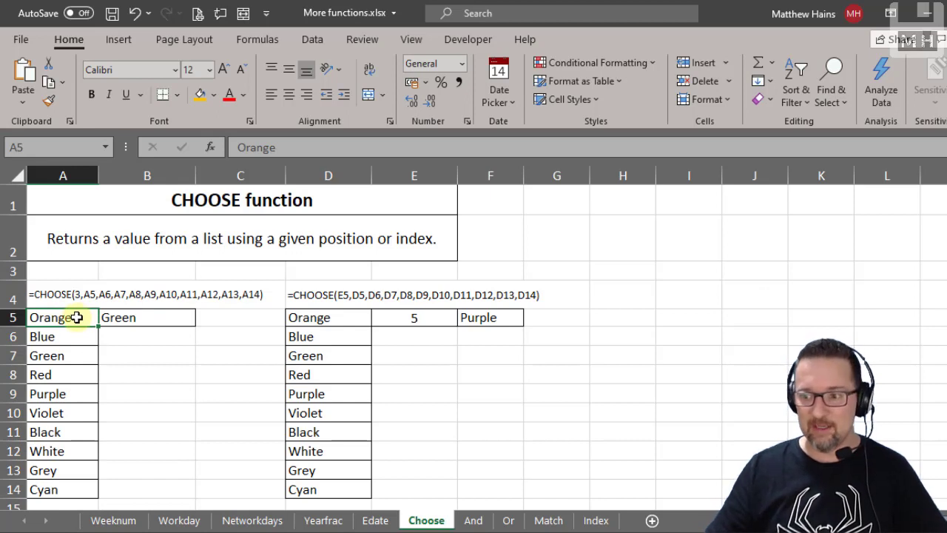
left_click(69, 336)
left_click(75, 355)
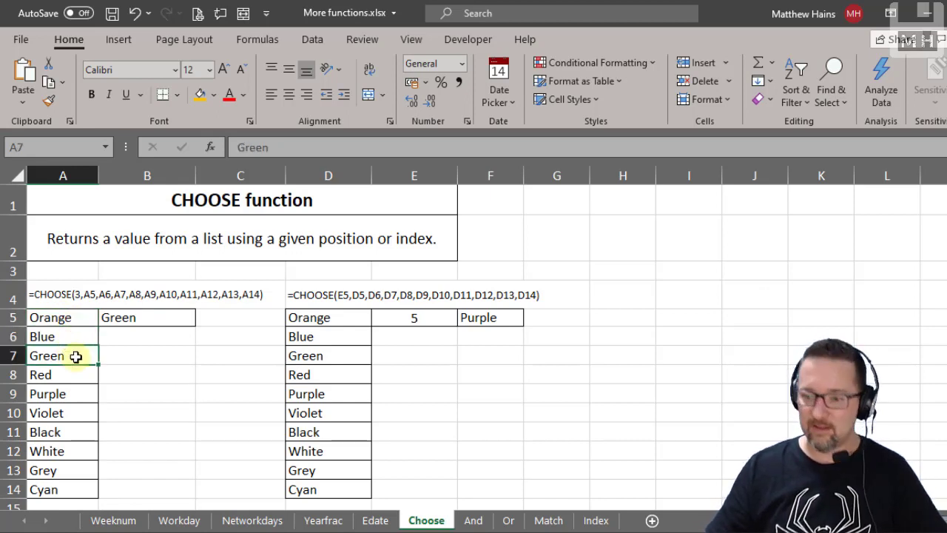
left_click(69, 321)
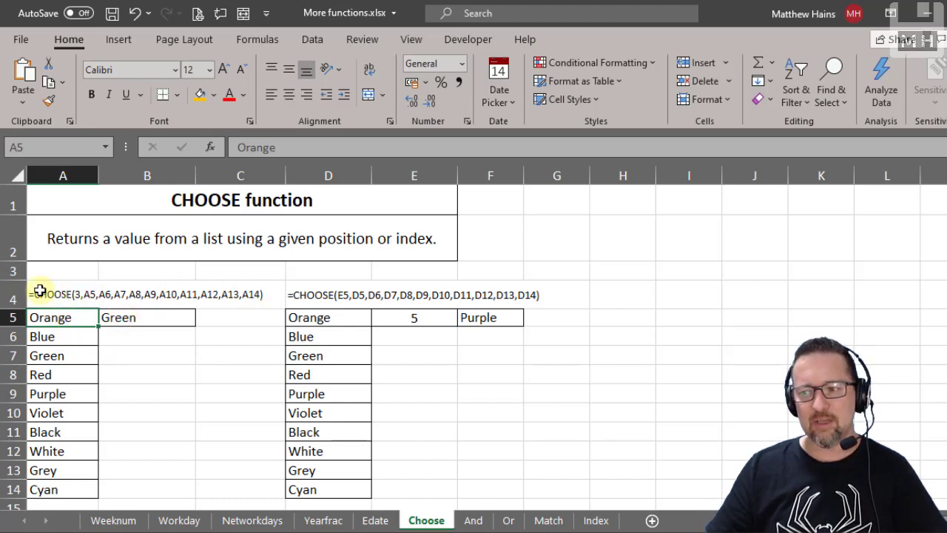
- Inspect the index_num and value1 to value10 arguments of the CHOOSE formula in B5, leaving the formula without saving edits
left_click(132, 317)
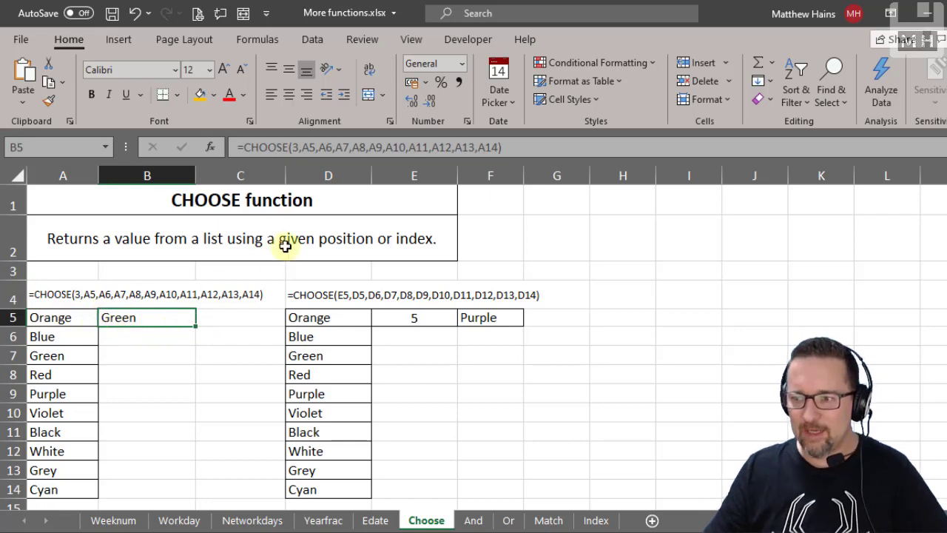
left_click(294, 147)
left_click(311, 174)
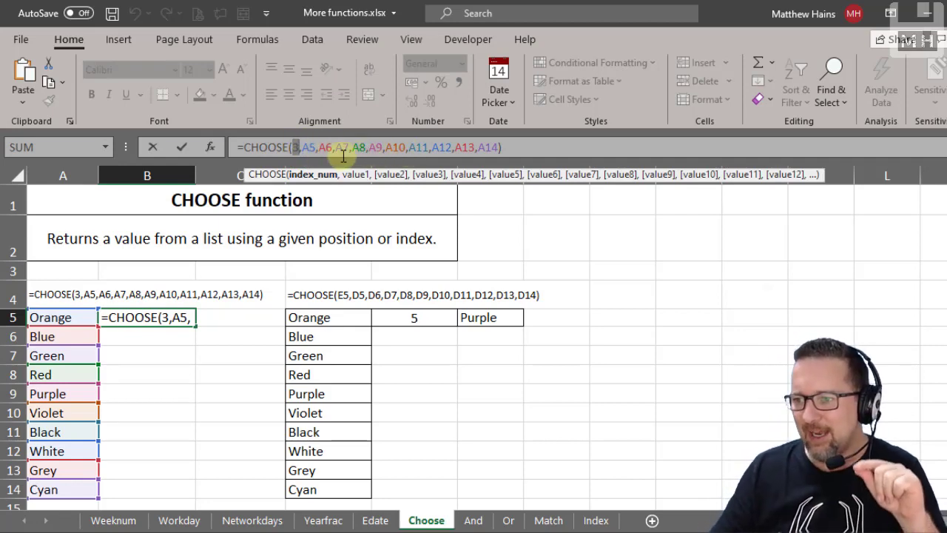
left_click(361, 177)
left_click(388, 178)
left_click(429, 177)
left_click(469, 178)
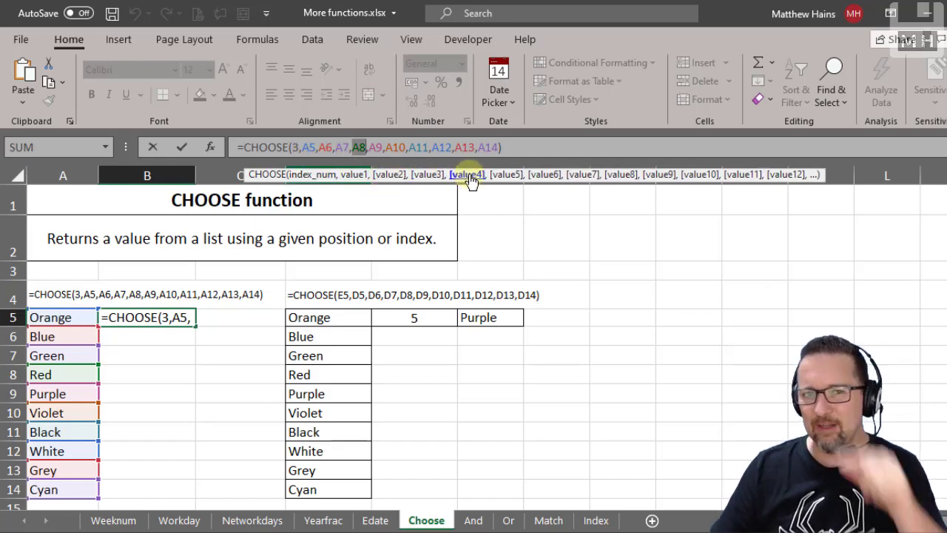
left_click(503, 178)
left_click(543, 178)
left_click(583, 178)
left_click(621, 178)
left_click(658, 178)
left_click(698, 178)
left_click(752, 163)
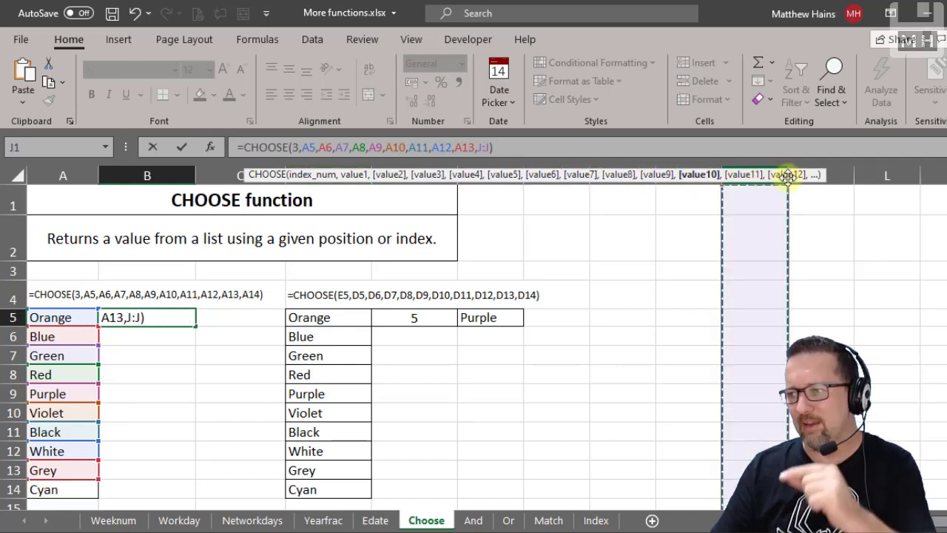
left_click(390, 178)
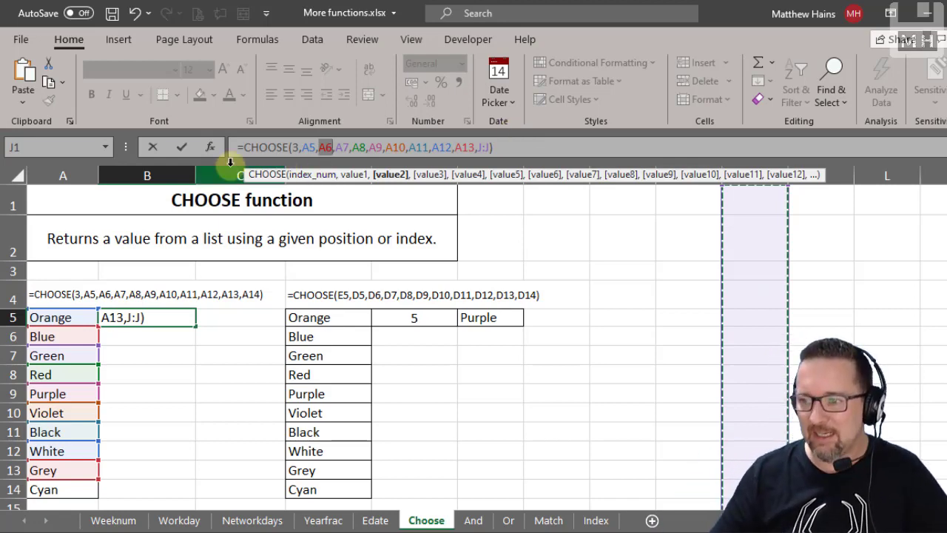
key("Escape")
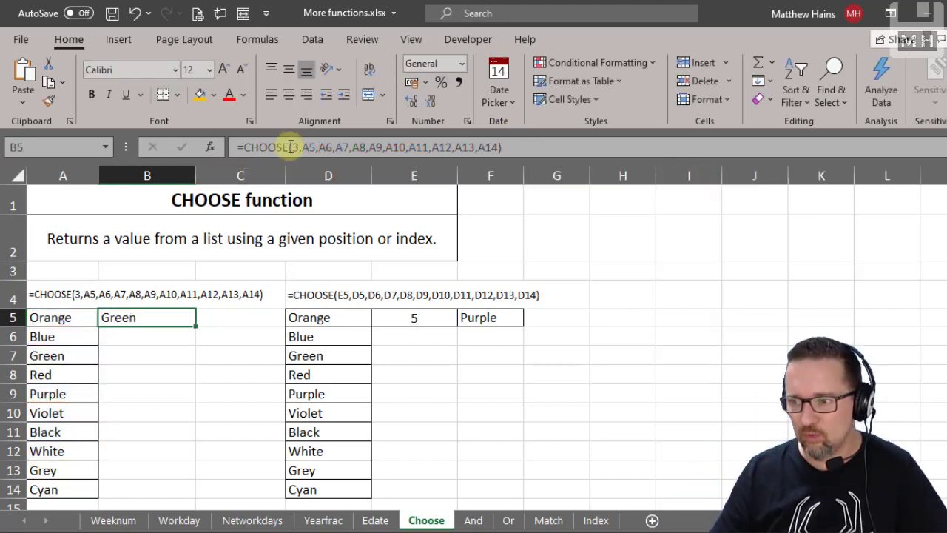
- Recheck the index_num and value1 to value5 arguments of the CHOOSE formula in B5 against the list starting in A5
left_click(77, 319)
left_click(152, 317)
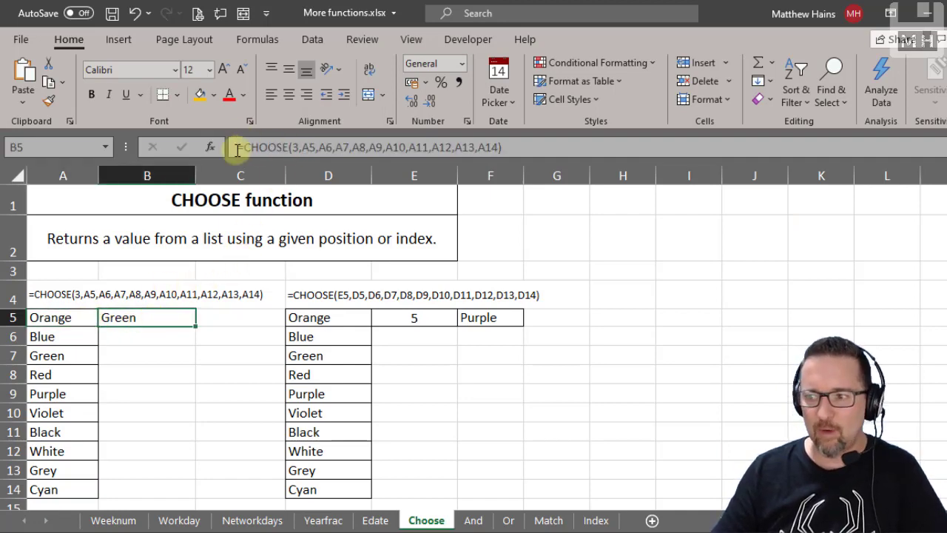
left_click(296, 149)
left_click(309, 175)
left_click(355, 175)
left_click(392, 175)
left_click(429, 175)
left_click(467, 175)
left_click(508, 175)
key("Escape")
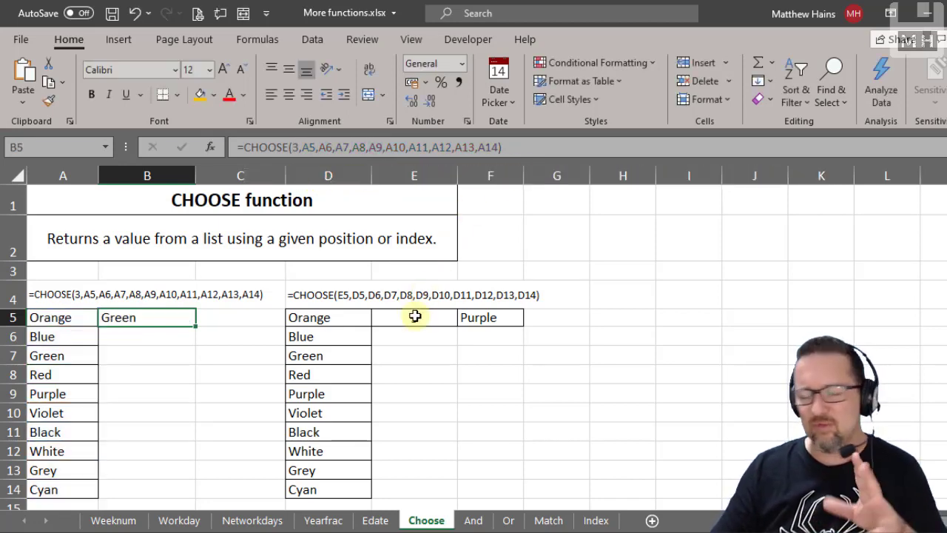
- Examine the second CHOOSE example: the colour list in D5:D14, the index in E5 and the formula in F5
left_click(390, 323)
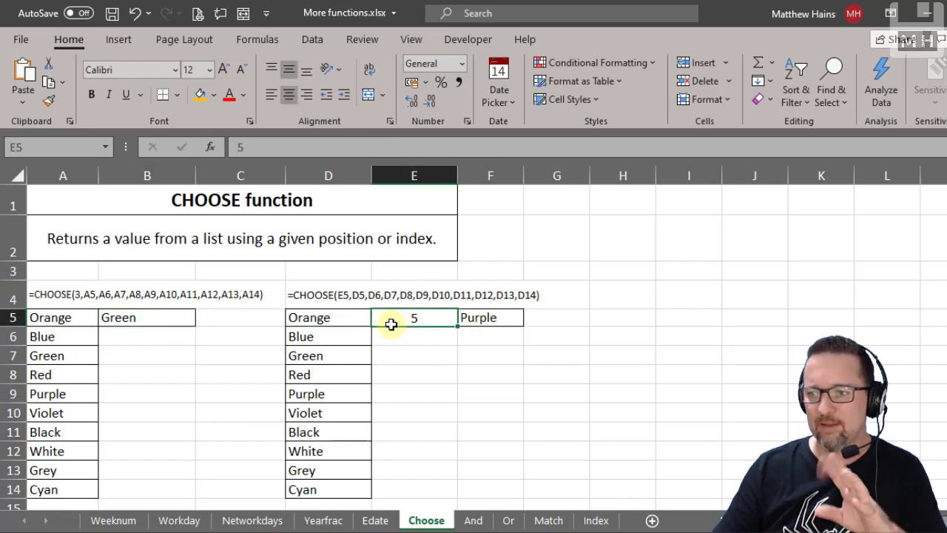
left_click(352, 319)
left_click_drag(330, 319, 329, 490)
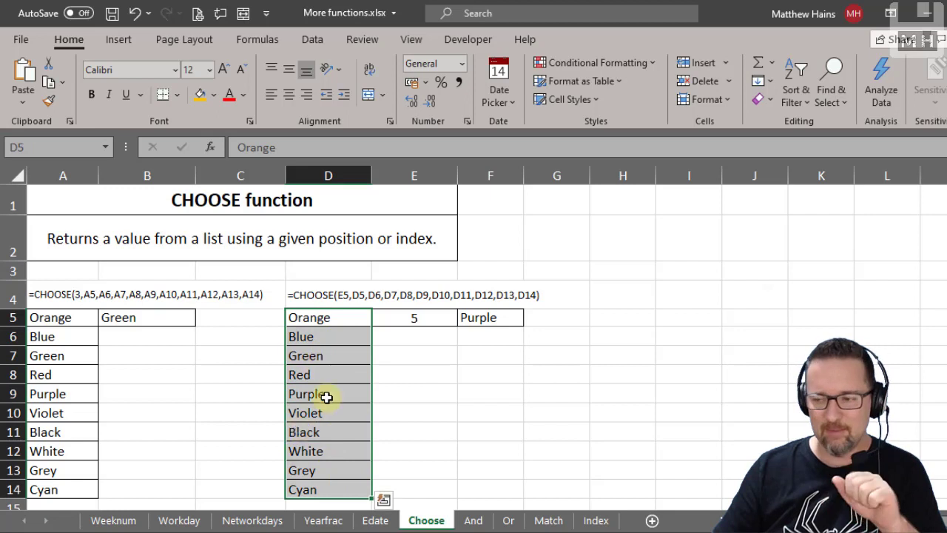
left_click(327, 317)
left_click(420, 318)
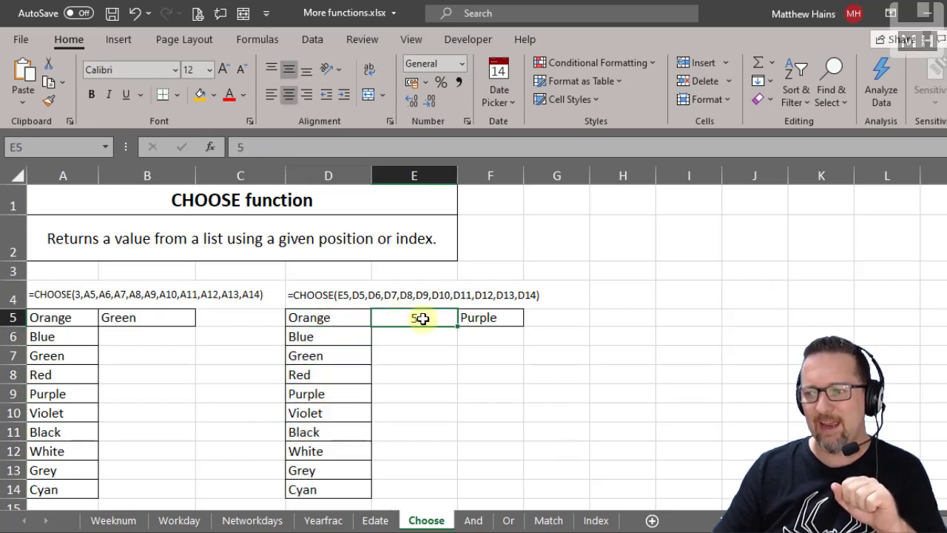
left_click(493, 317)
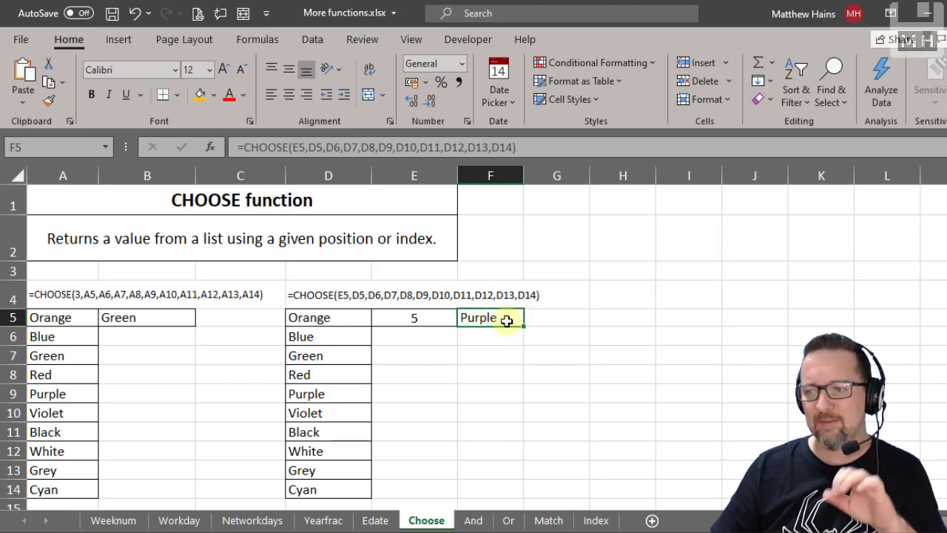
left_click(420, 319)
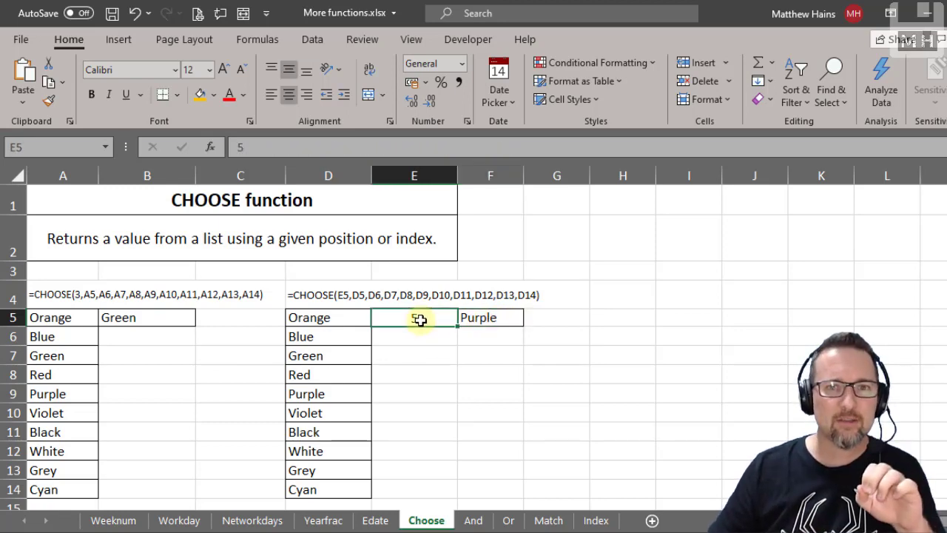
left_click(479, 318)
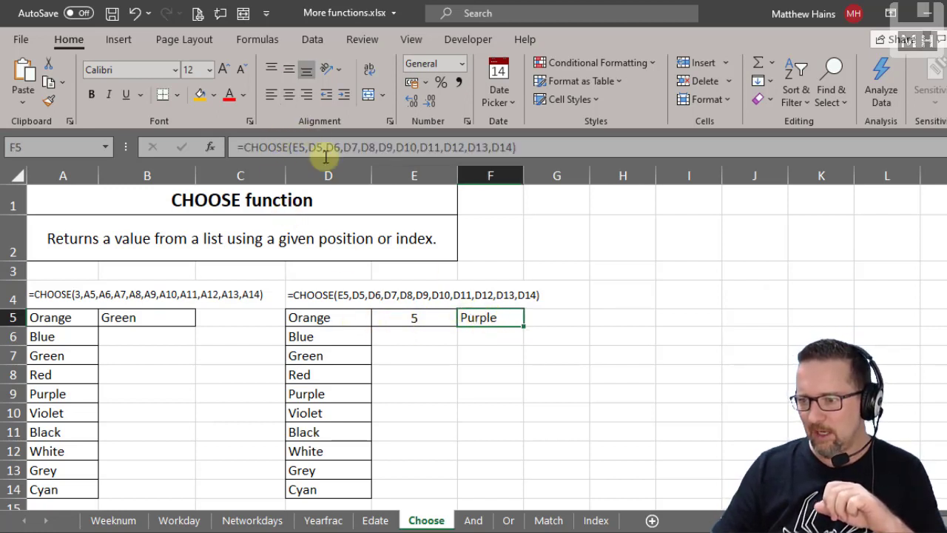
- Count through the colour list from D5 down to its fifth entry in D9
left_click(334, 318)
left_click(333, 337)
left_click(332, 356)
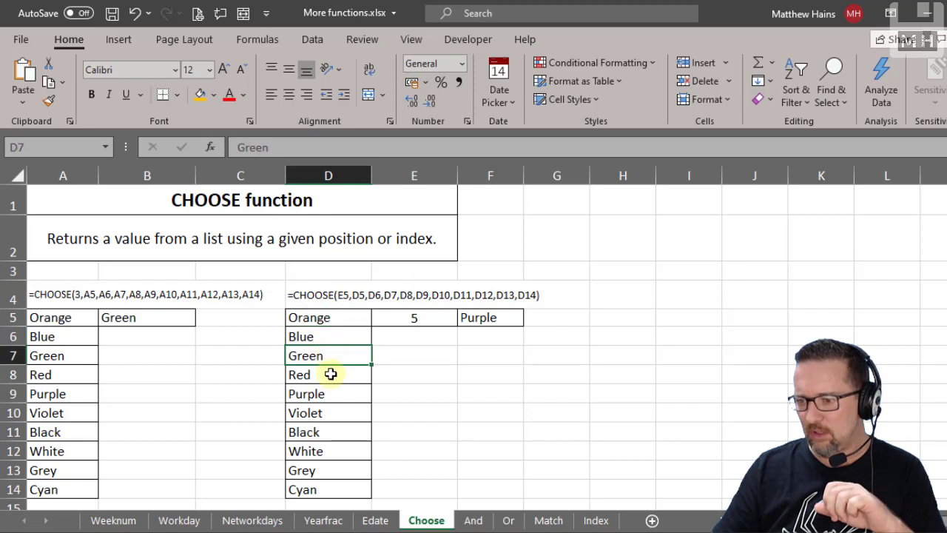
left_click(332, 375)
left_click(331, 394)
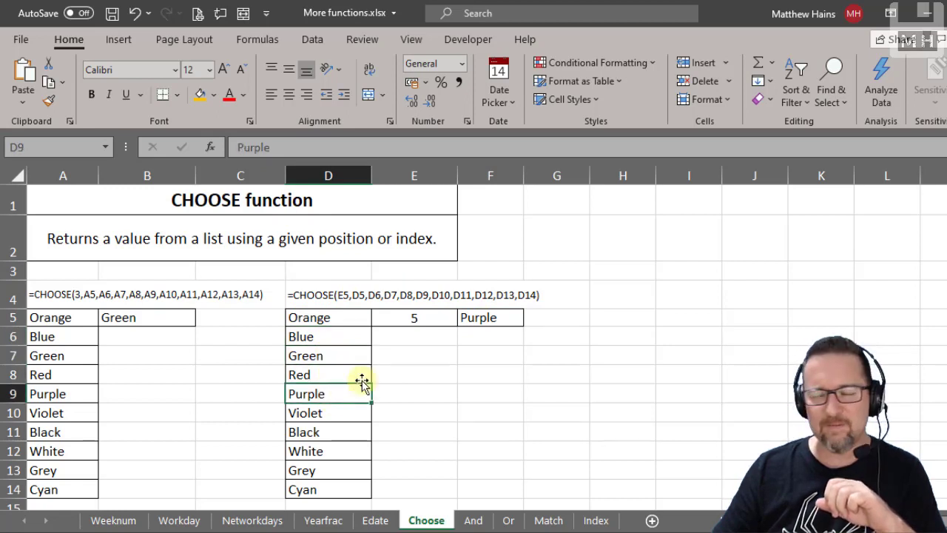
- Inspect the index_num reference to E5 and the value arguments of the CHOOSE formula in F5, leaving the formula unedited
left_click(414, 320)
left_click(482, 318)
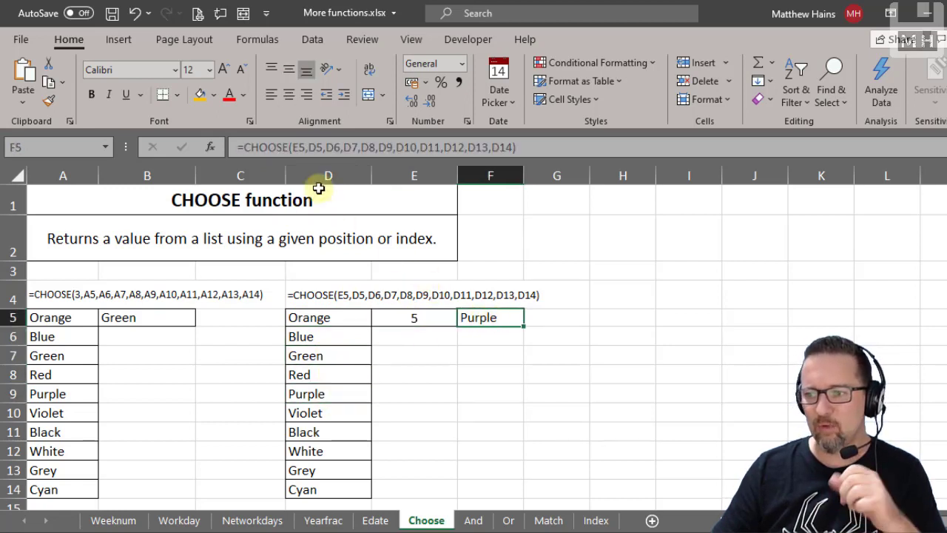
left_click(285, 147)
double_click(299, 147)
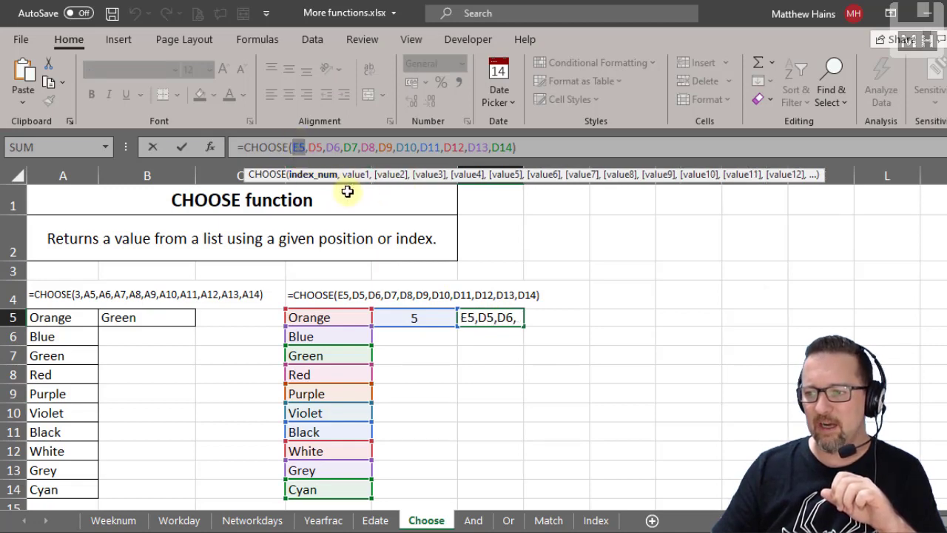
left_click_drag(347, 182, 347, 128)
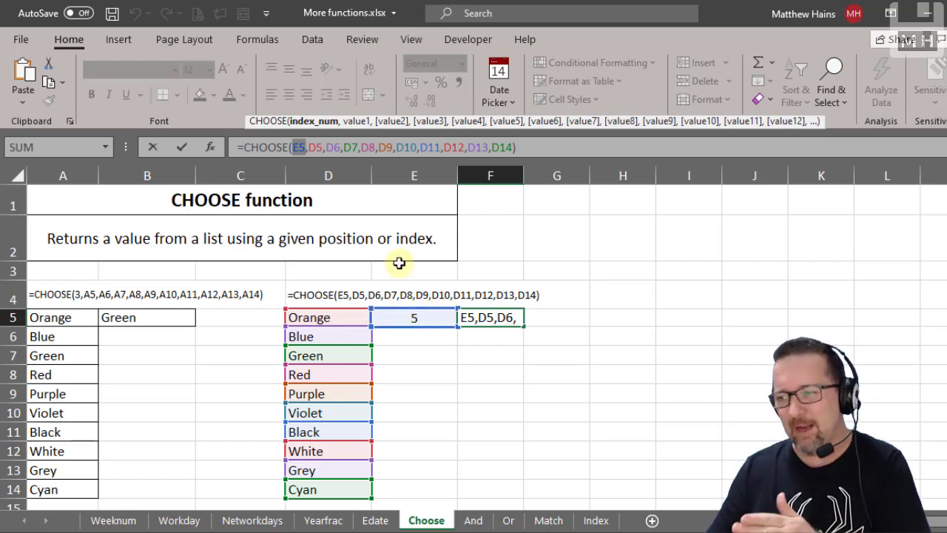
left_click_drag(313, 148, 469, 148)
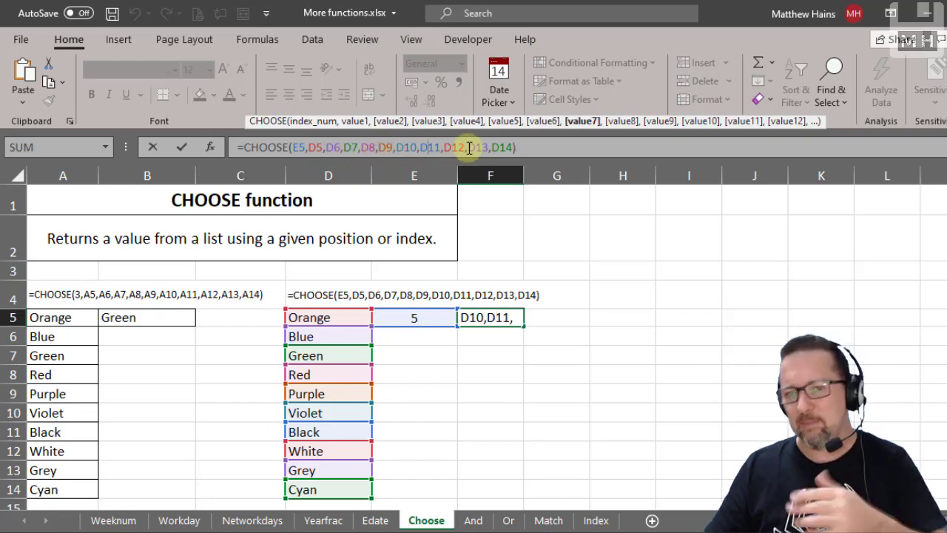
key("Return")
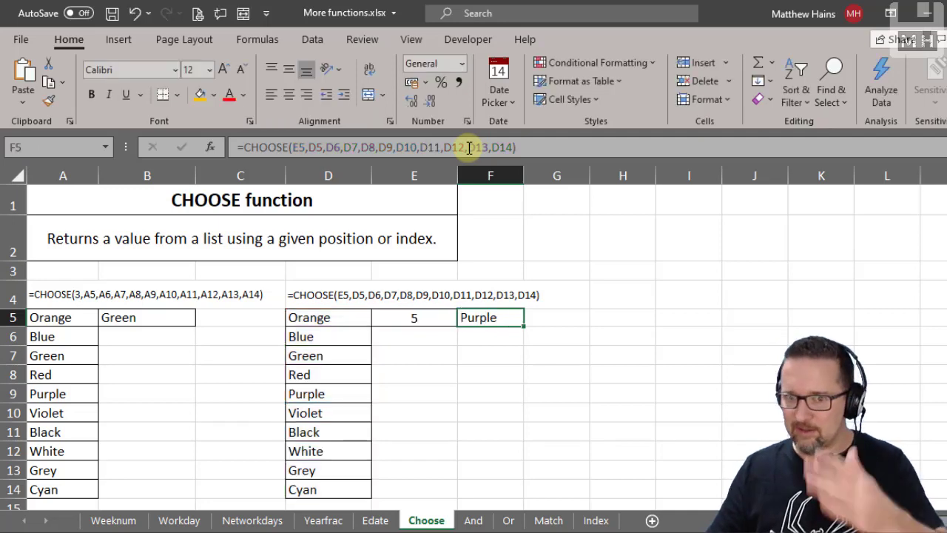
- Switch to the And sheet and read the description of the AND function in A2
left_click(477, 520)
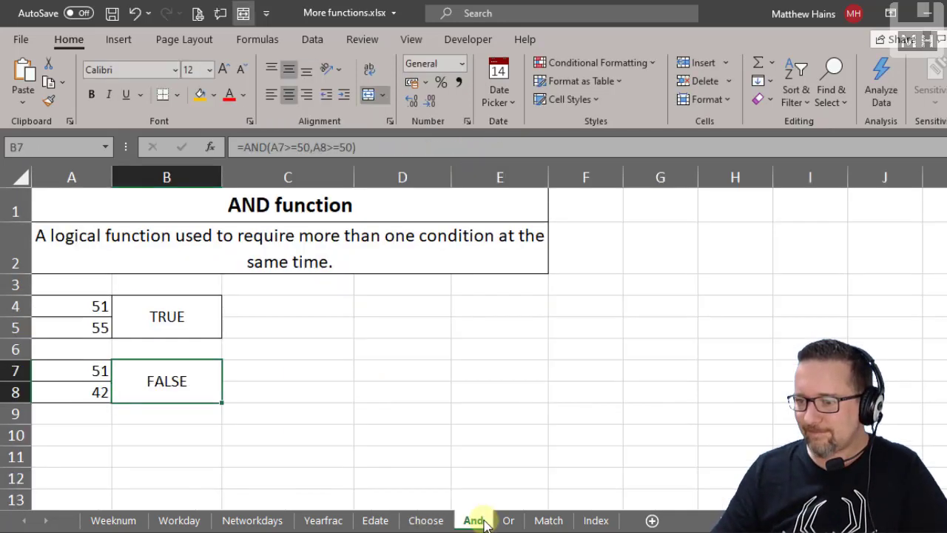
left_click(383, 348)
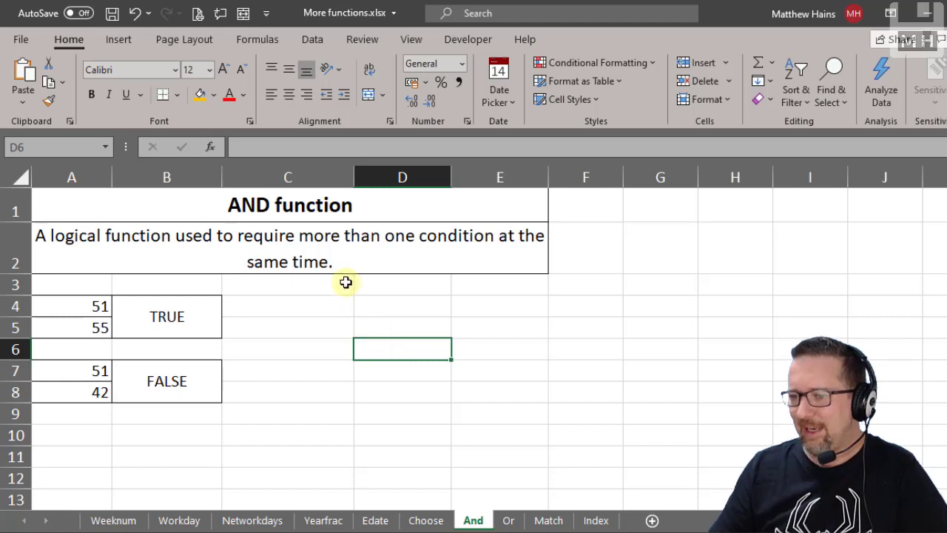
left_click(290, 242)
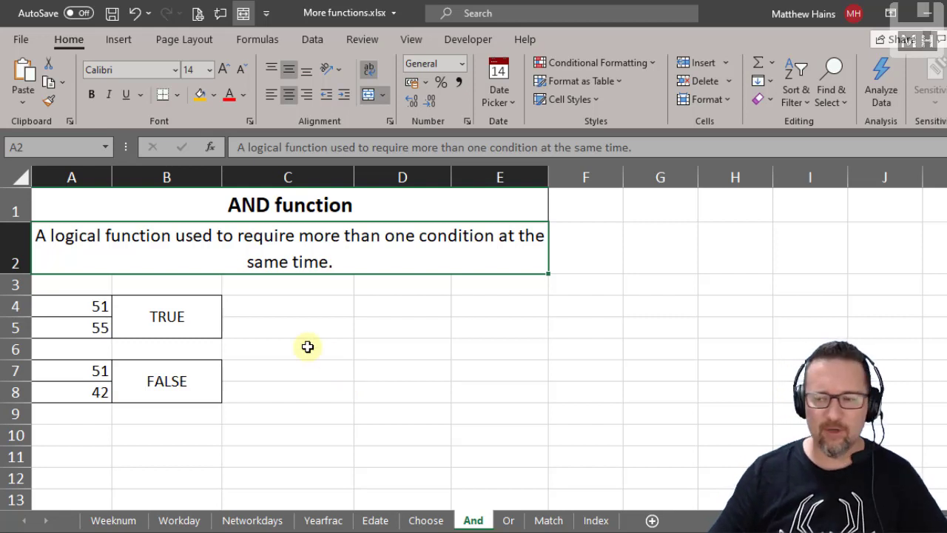
- Examine the first AND example: the values in A4 and A5 and the two >=50 conditions of the formula in B4
left_click(80, 310)
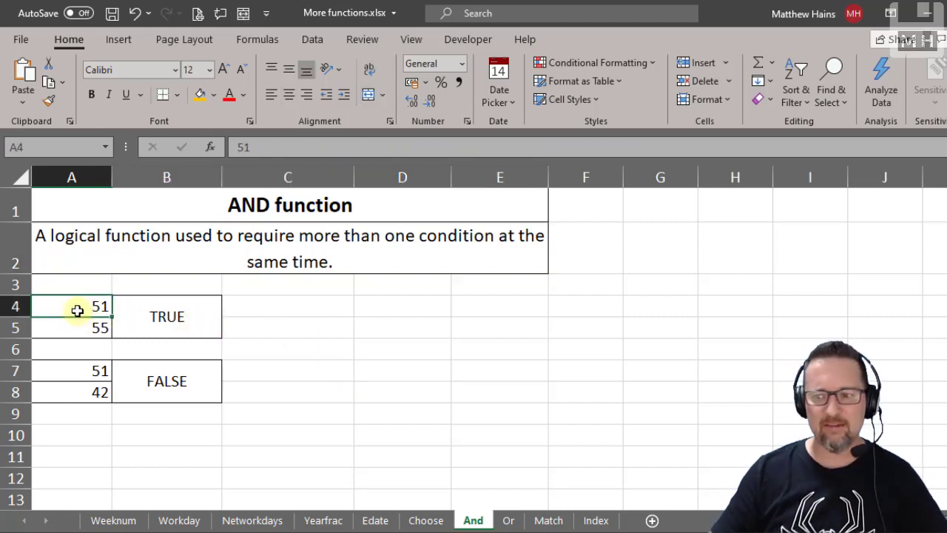
left_click(78, 328)
left_click(79, 306)
left_click(84, 326)
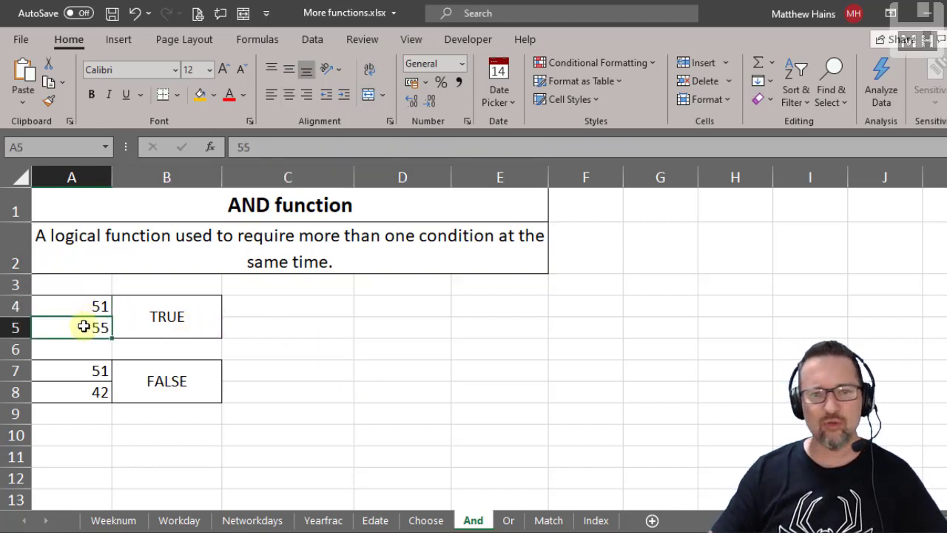
left_click(86, 304)
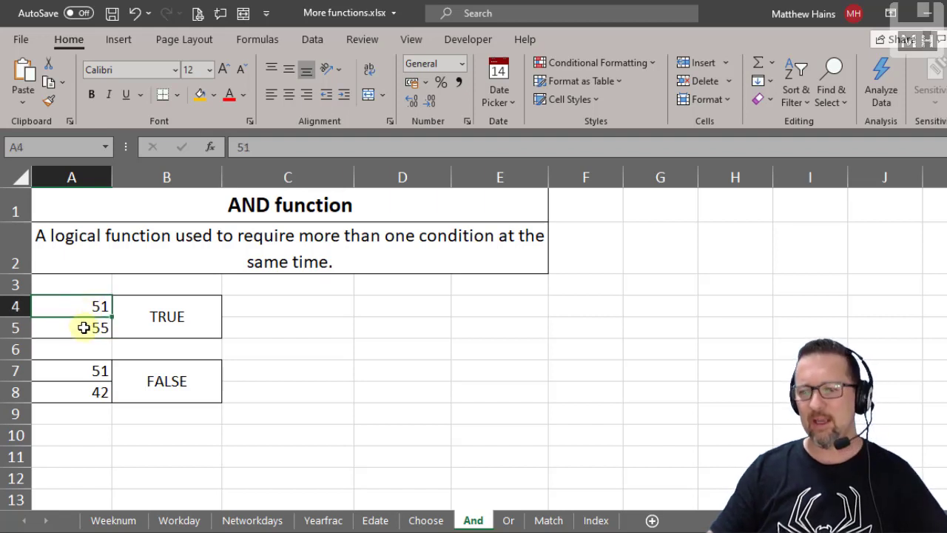
left_click(84, 327)
left_click(205, 320)
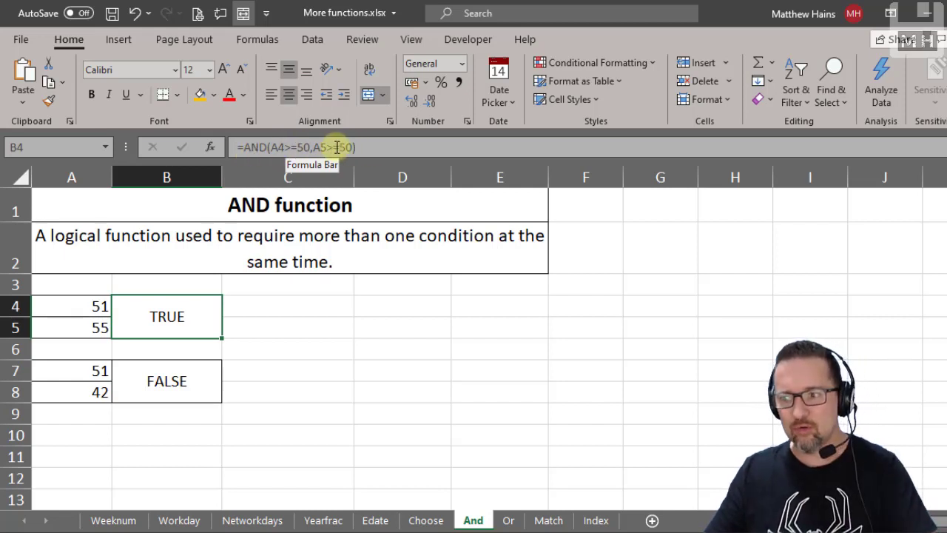
left_click(278, 148)
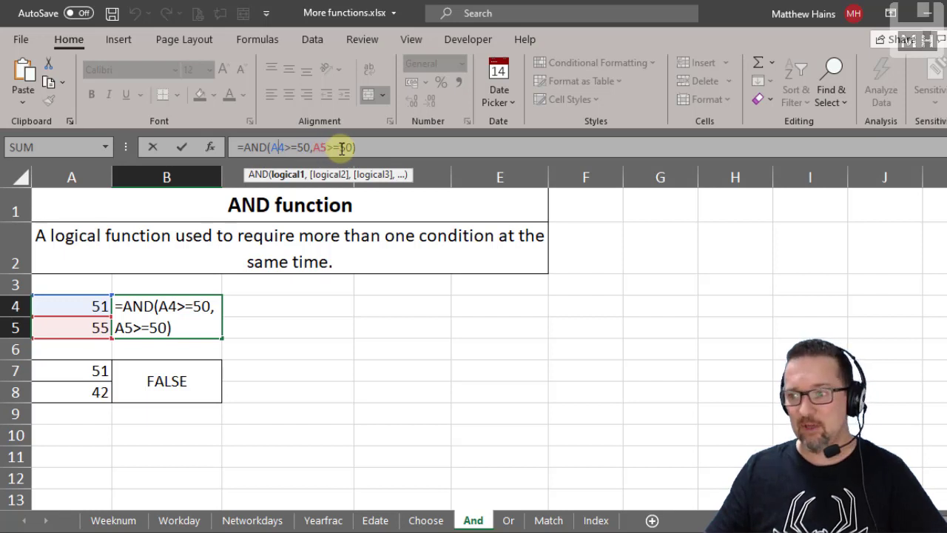
left_click(197, 323)
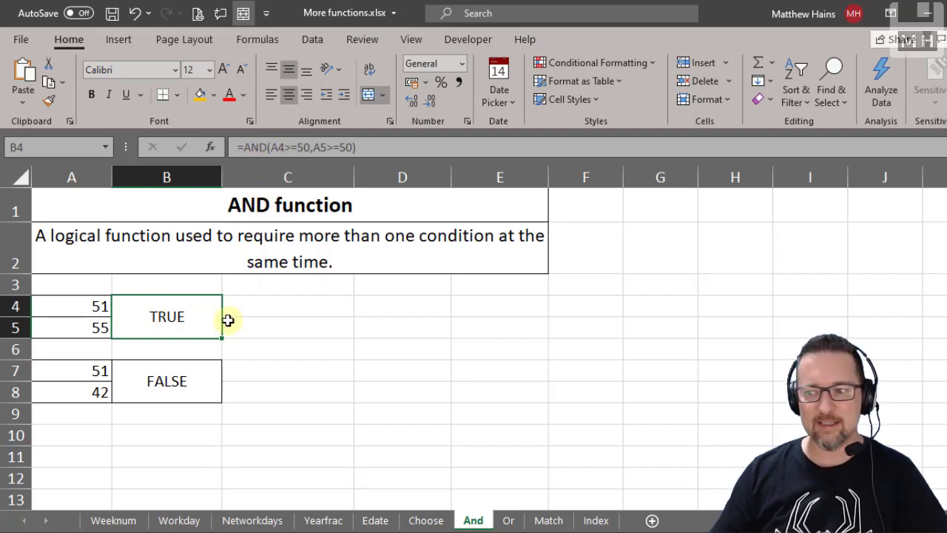
- Examine the second AND example: the formula's conditions in B7 and the values they test in A7 and A8
left_click(155, 381)
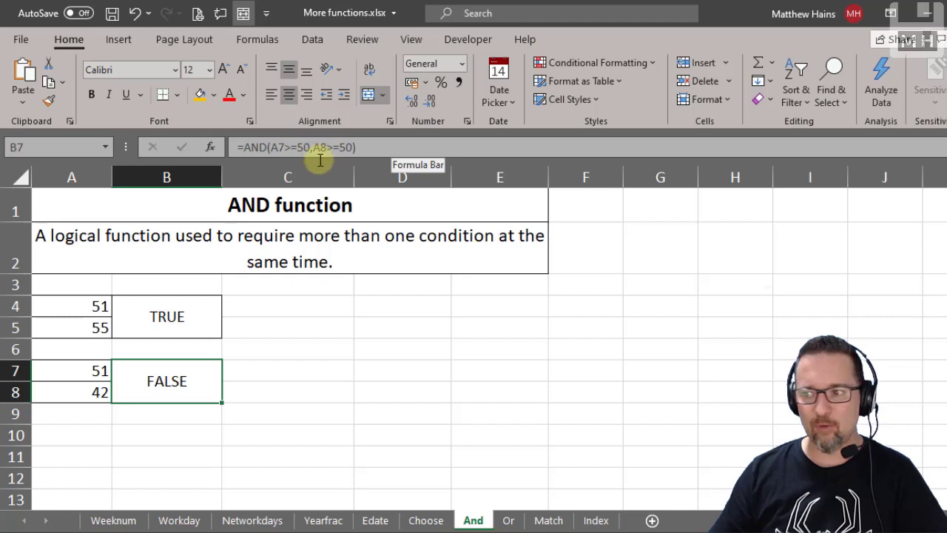
left_click(283, 147)
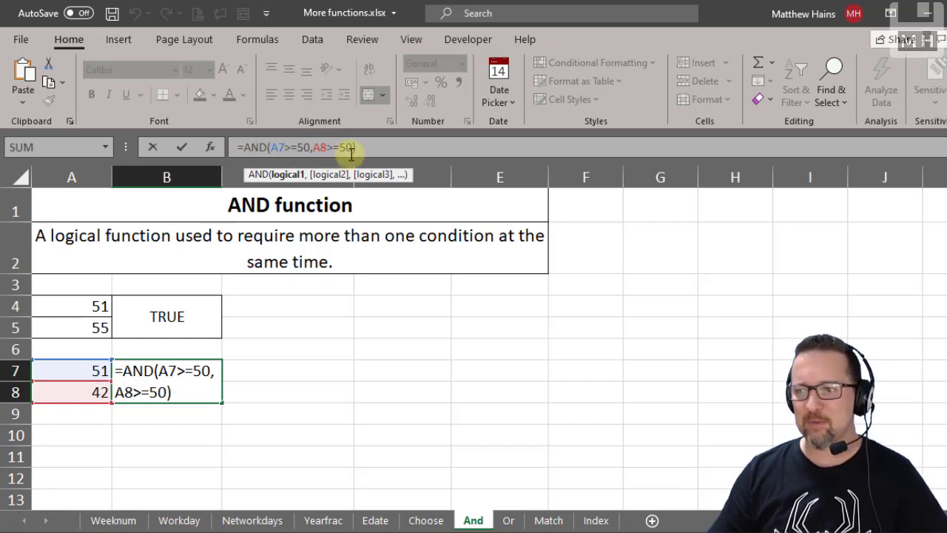
key("ctrl+Return")
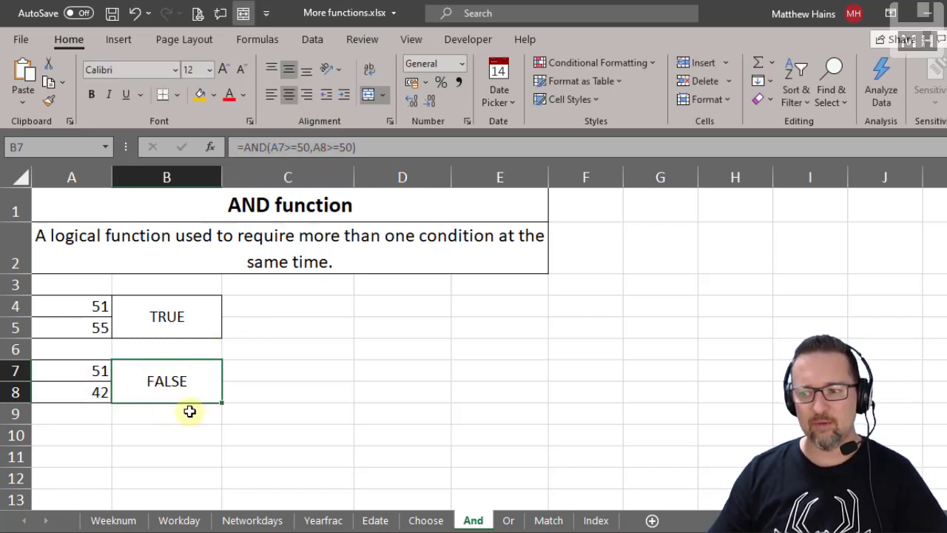
left_click(79, 370)
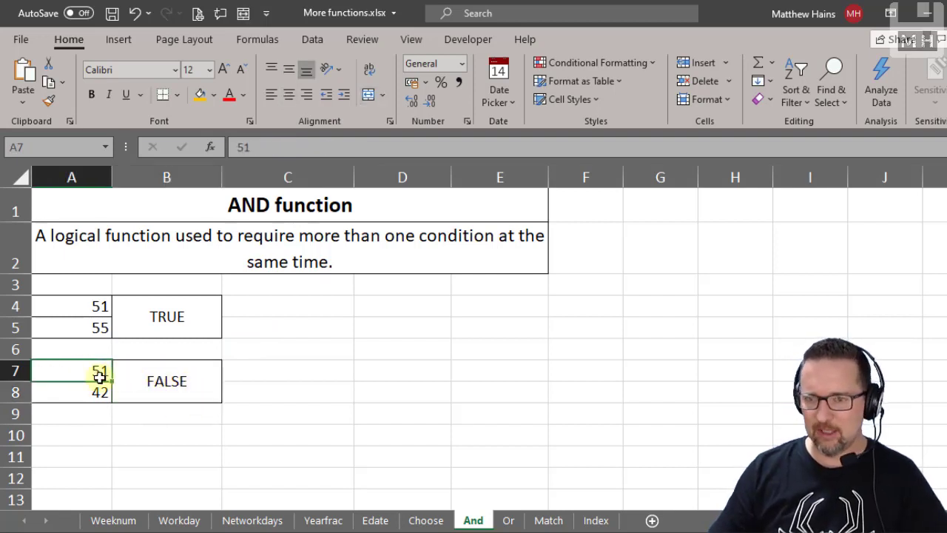
left_click(85, 398)
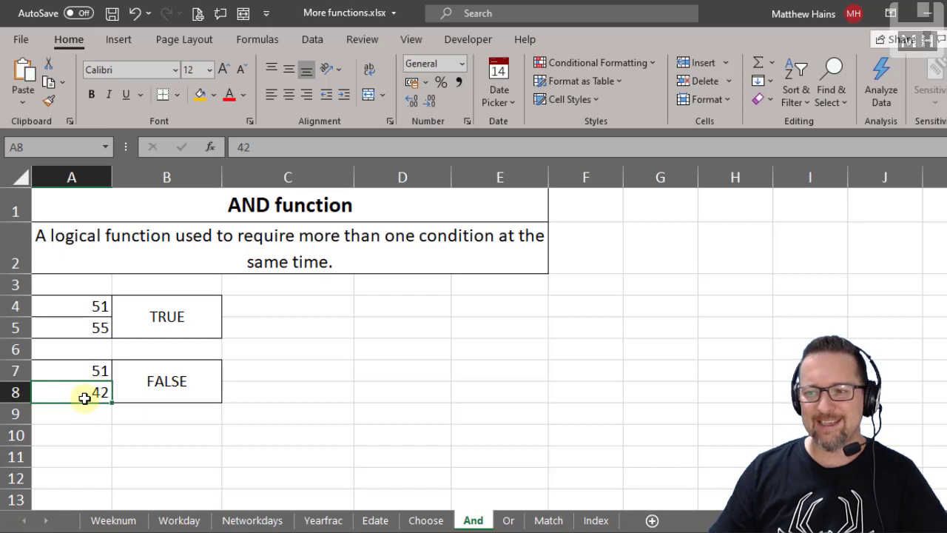
left_click(173, 379)
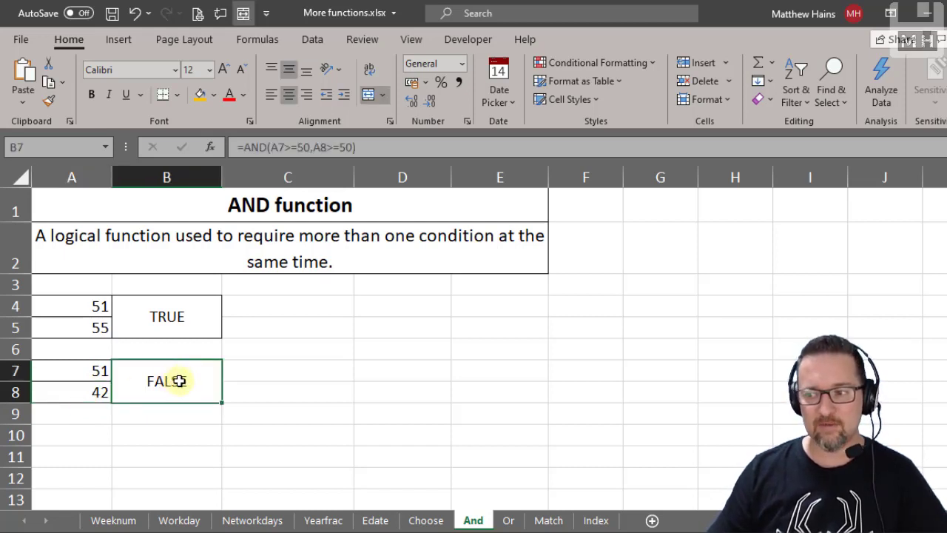
- Set A8 to 60 in the second AND example and recheck A7, A8 and the formula result in B7
left_click(77, 392)
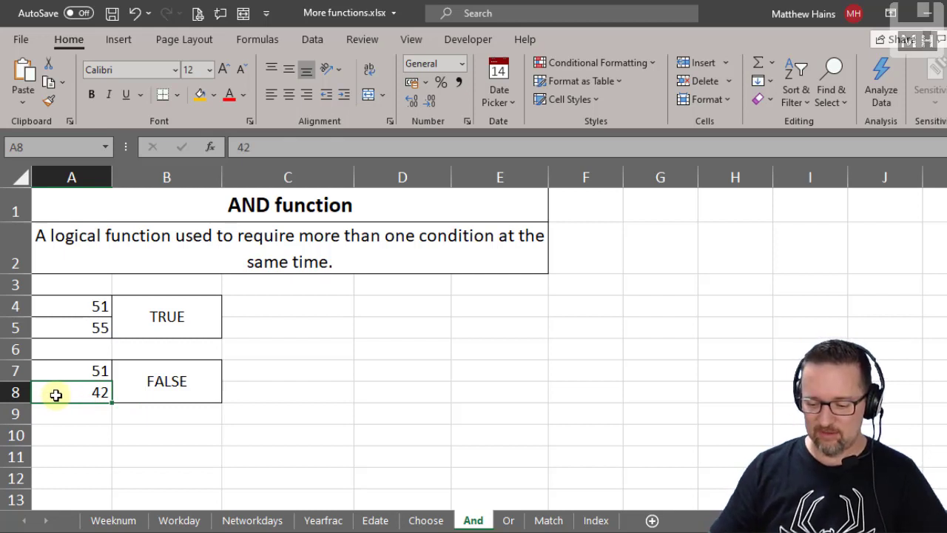
type("60")
key("Tab")
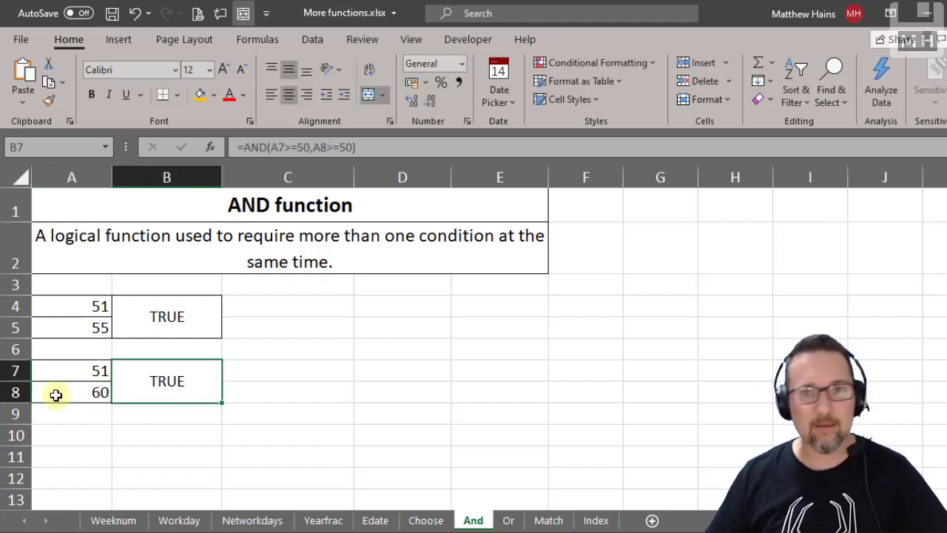
left_click(70, 372)
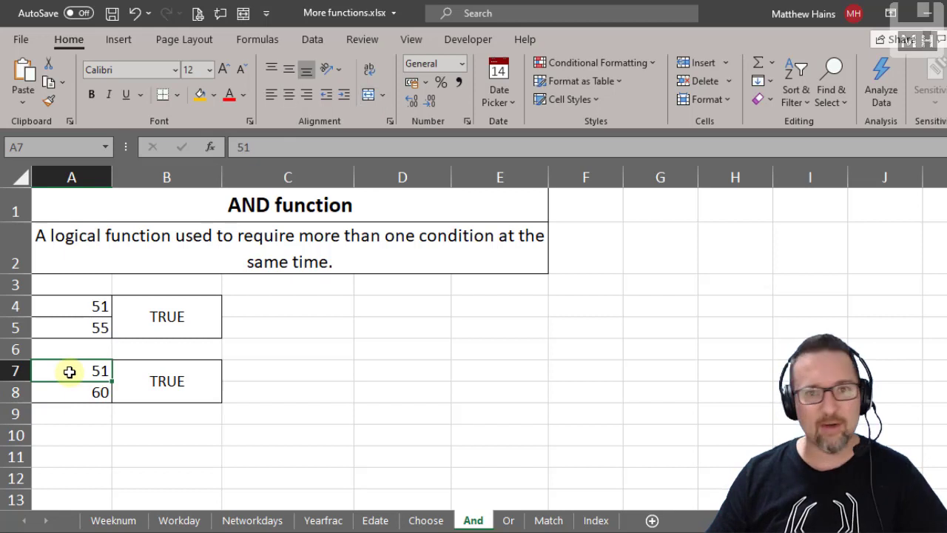
left_click(72, 394)
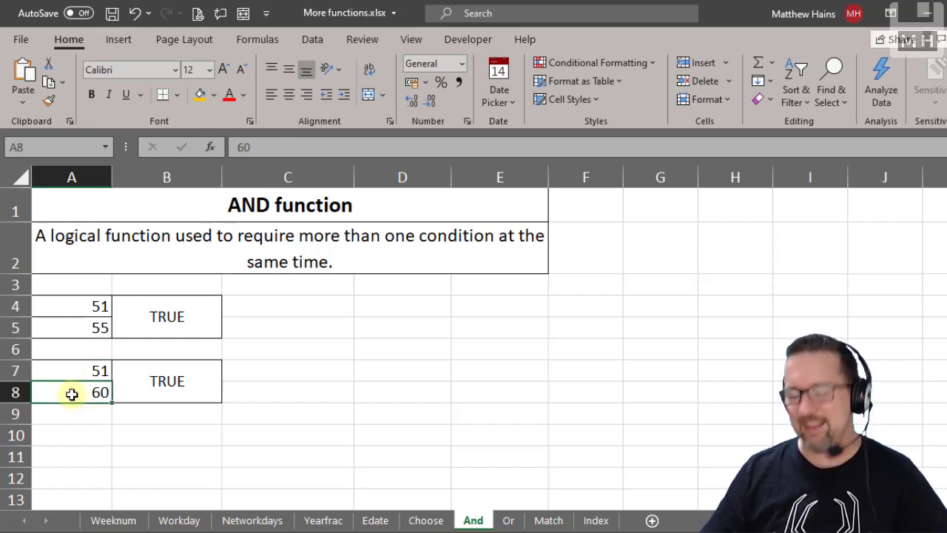
left_click(165, 383)
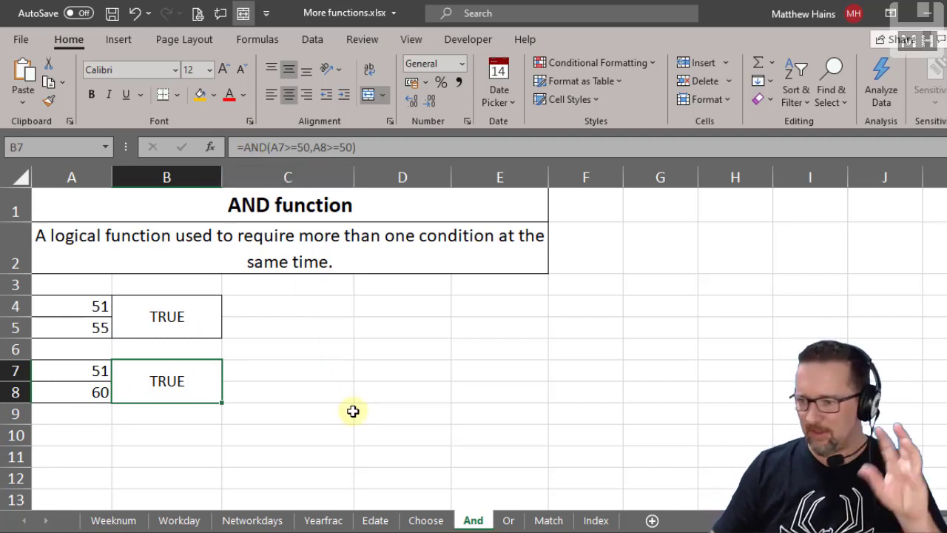
- Switch to the Or sheet and examine the values in A4 and A5 and the OR formula in B4
left_click(509, 521)
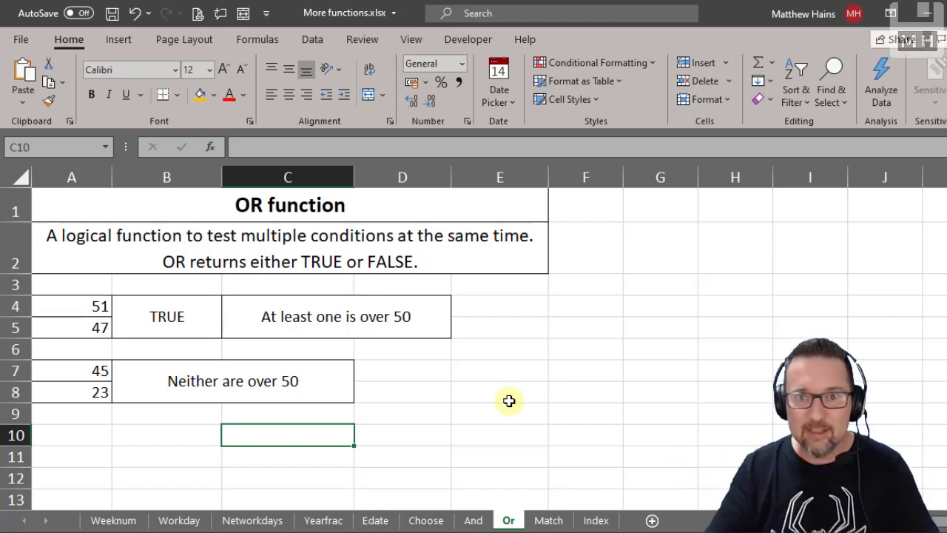
left_click(91, 310)
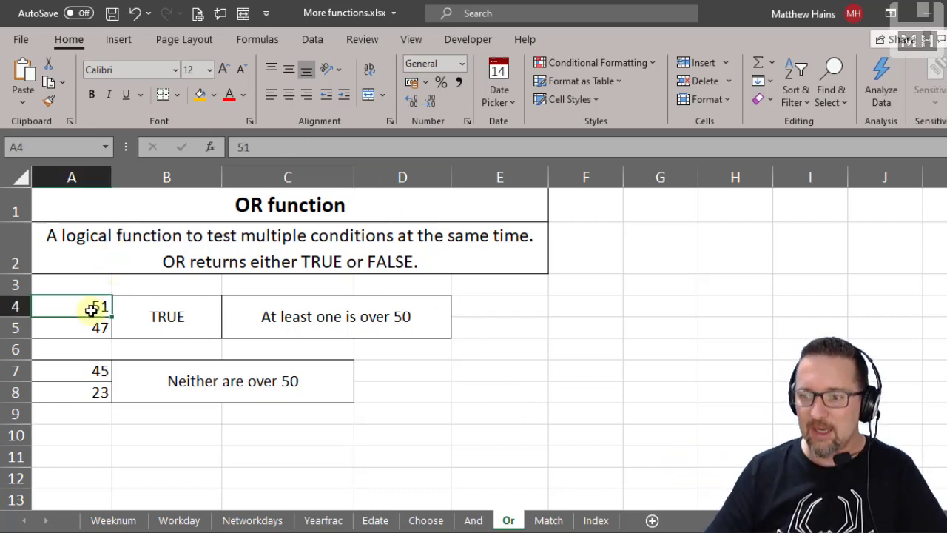
left_click(65, 330)
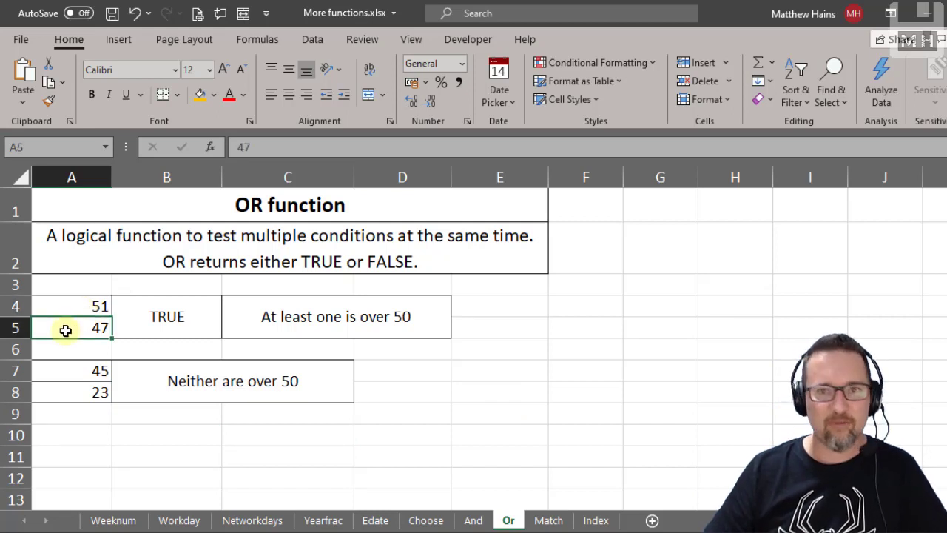
left_click(166, 317)
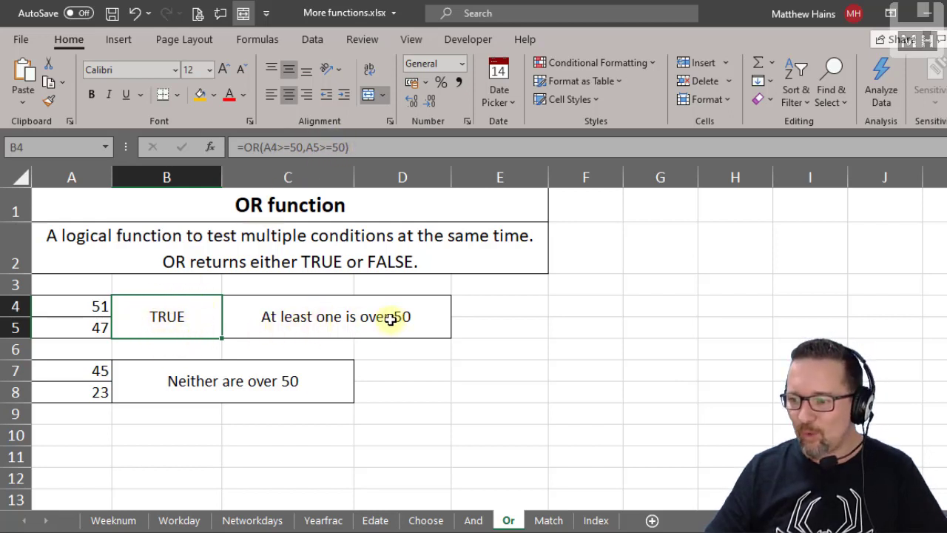
- Compare the IF formula in C4, which relies on B4, with the combined IF and OR formula in B7
left_click(336, 318)
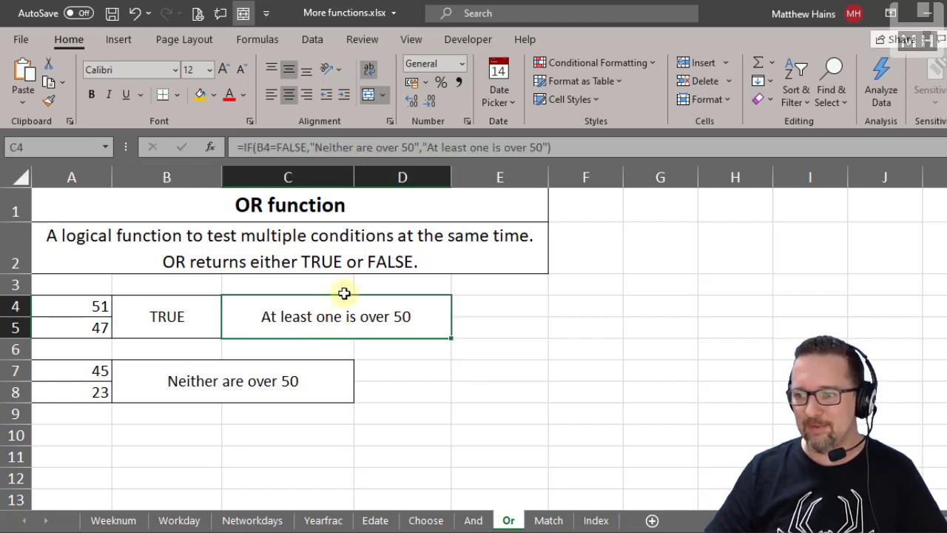
left_click(180, 312)
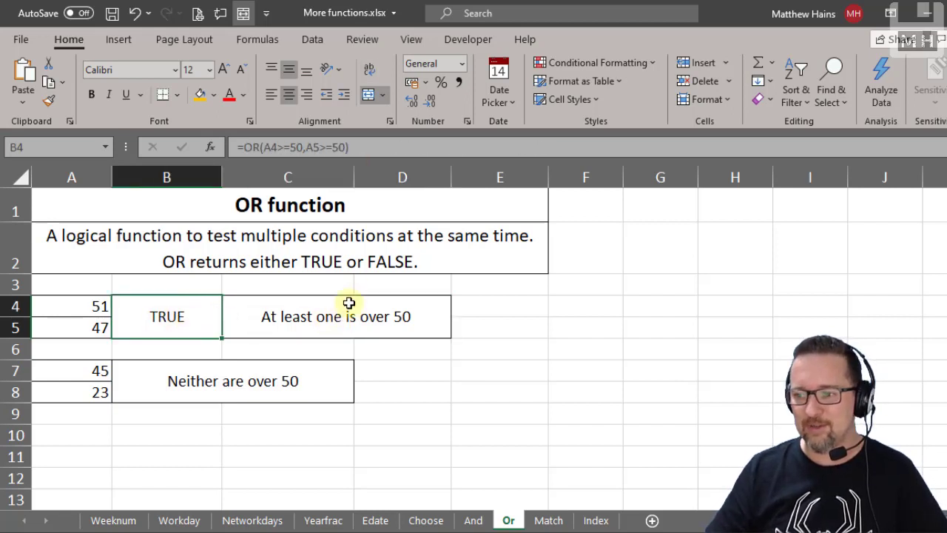
left_click(158, 381)
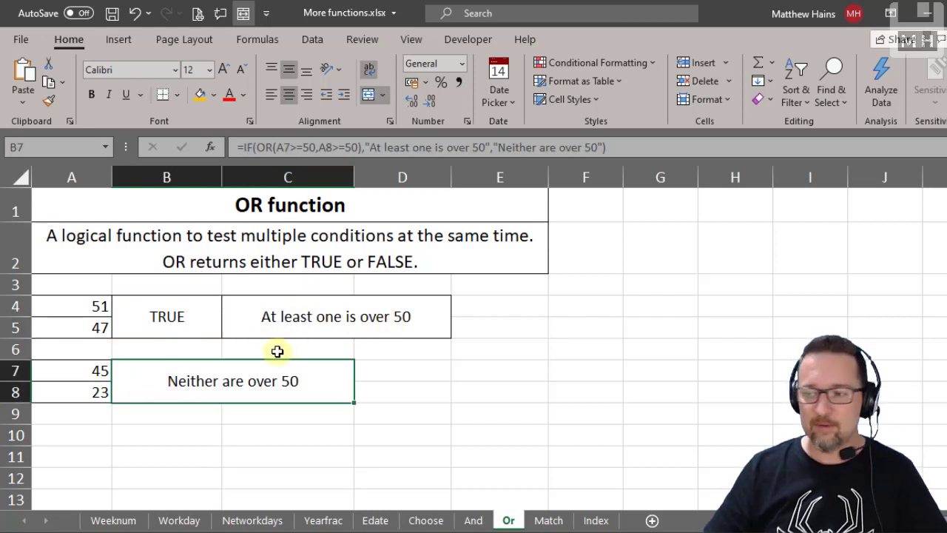
left_click(254, 317)
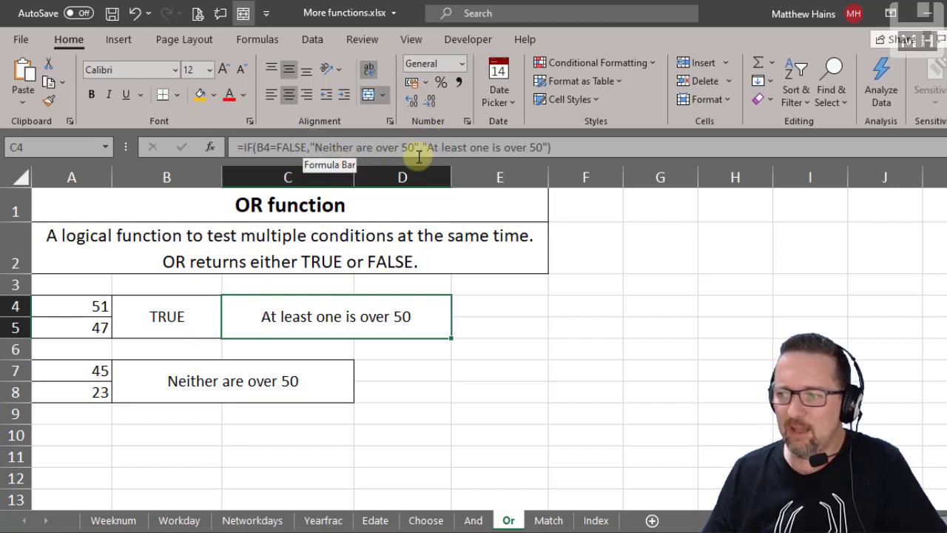
- Set A4 to 40 in the first OR example
left_click(92, 312)
type("40")
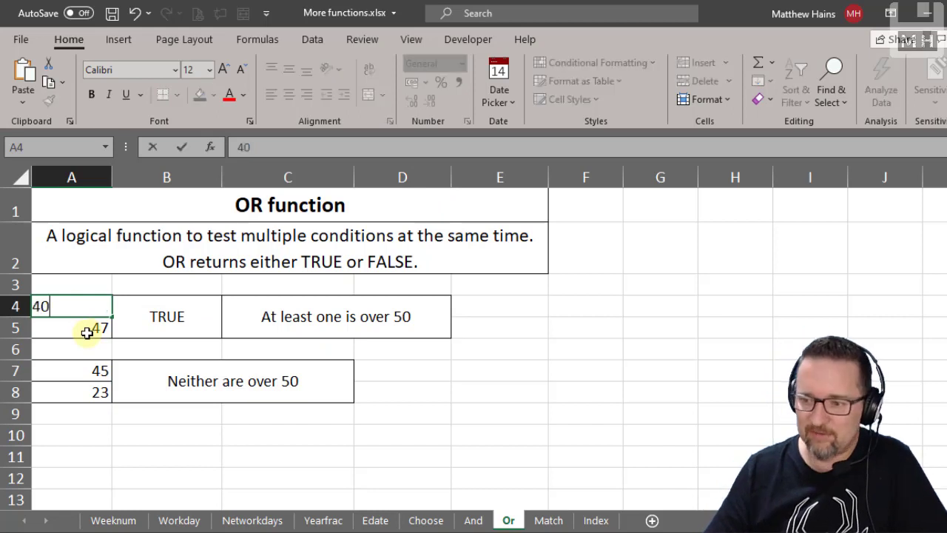
key("Return")
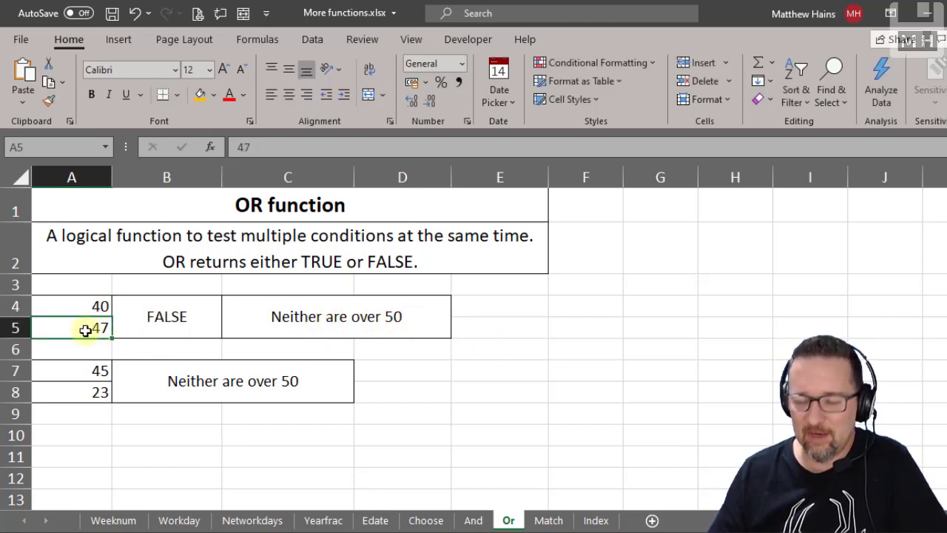
- Set A5 to 55 in the first OR example and recheck the OR formula in B4
type("55")
key("ctrl+Return")
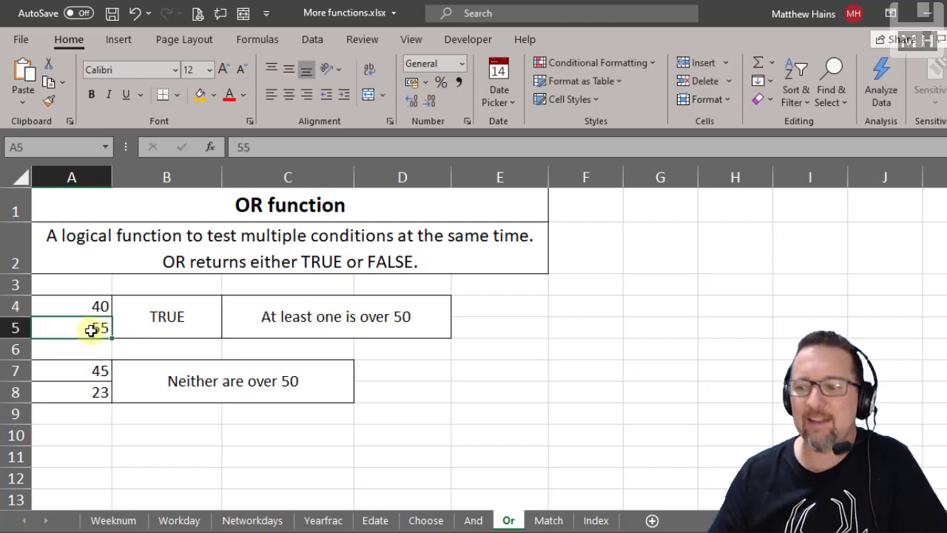
left_click(153, 317)
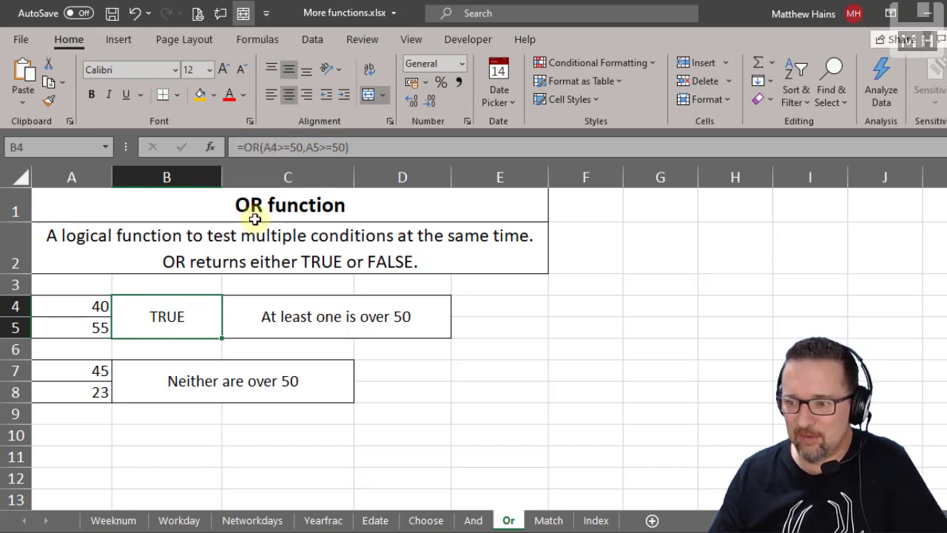
- Examine the logical test, value-if-true and value-if-false arguments of the combined IF and OR formula in B7
left_click(298, 381)
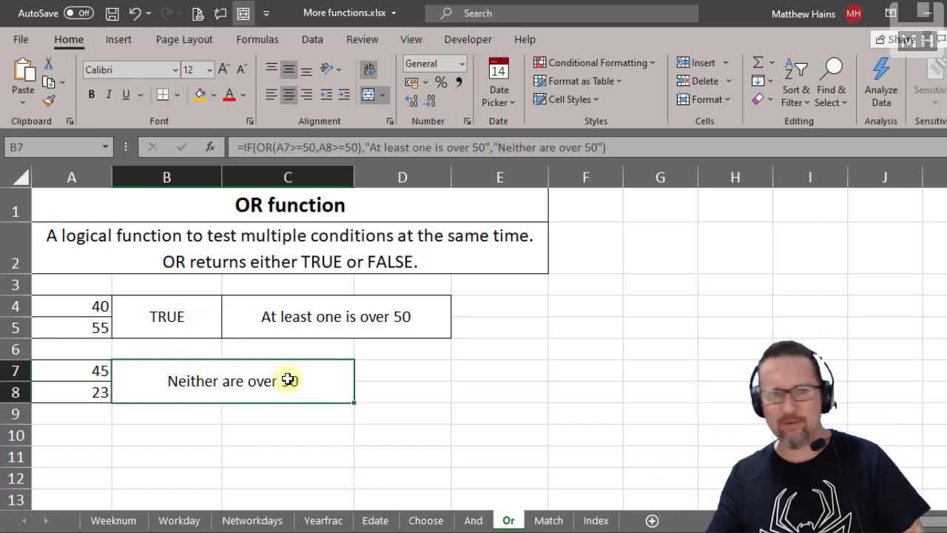
left_click(628, 148)
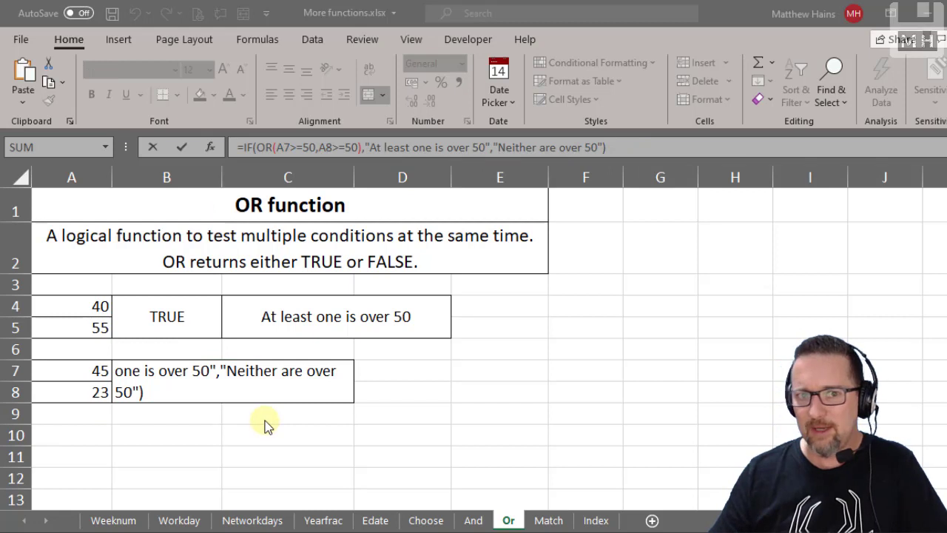
left_click(250, 147)
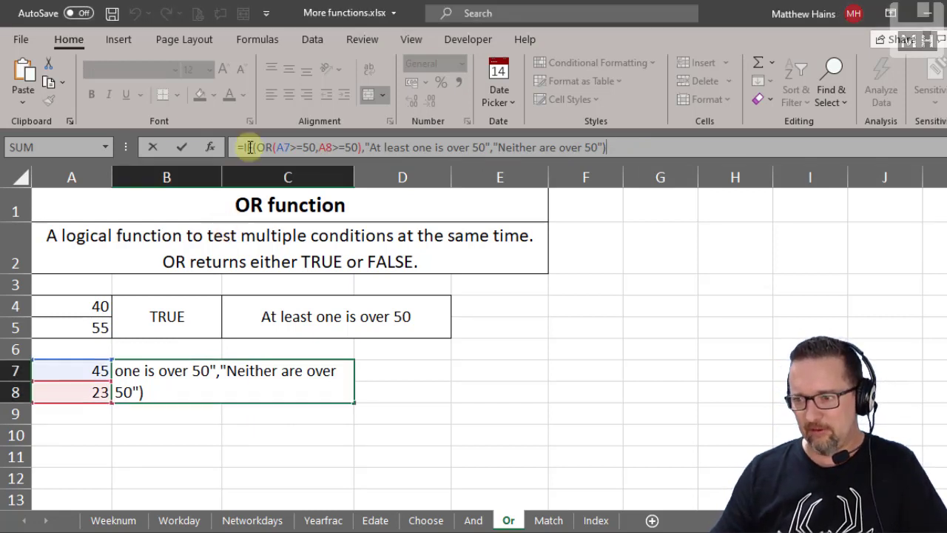
left_click(248, 148)
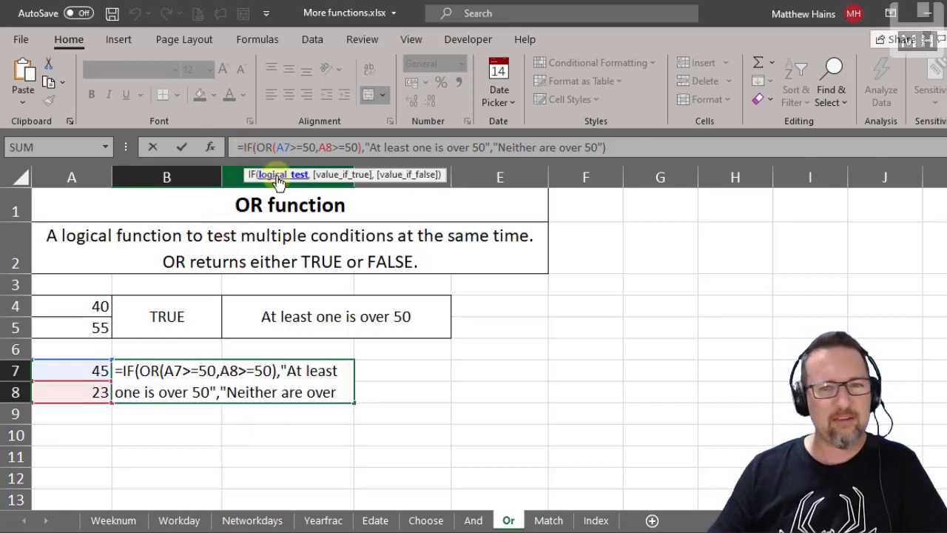
left_click(278, 178)
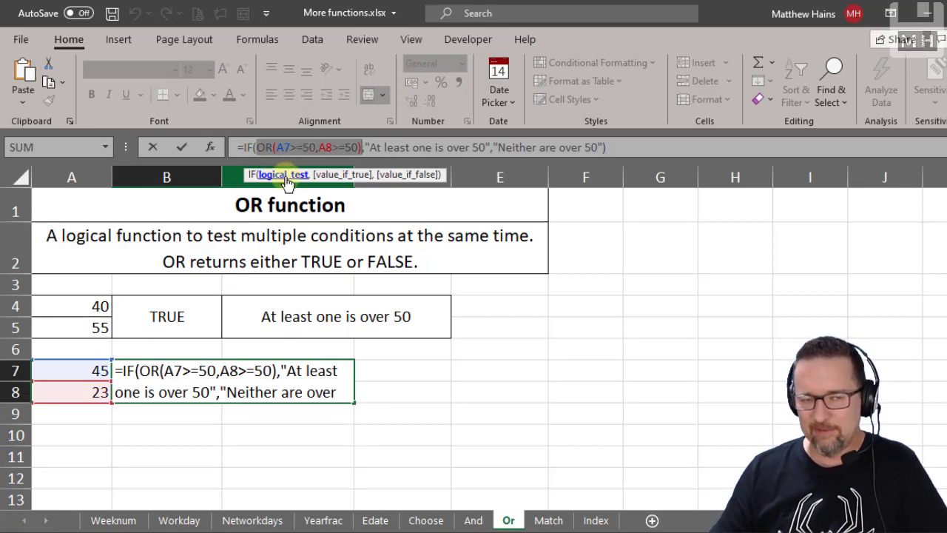
left_click(342, 176)
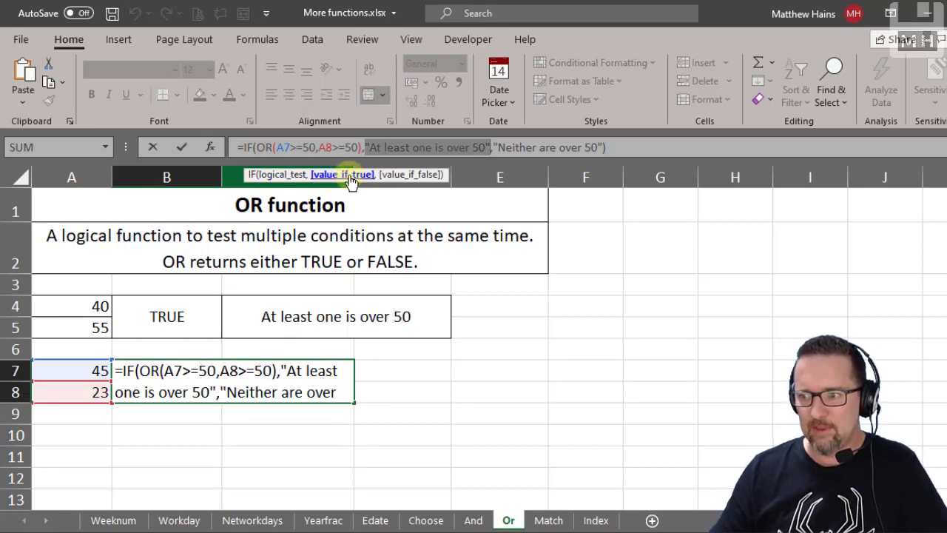
left_click(409, 176)
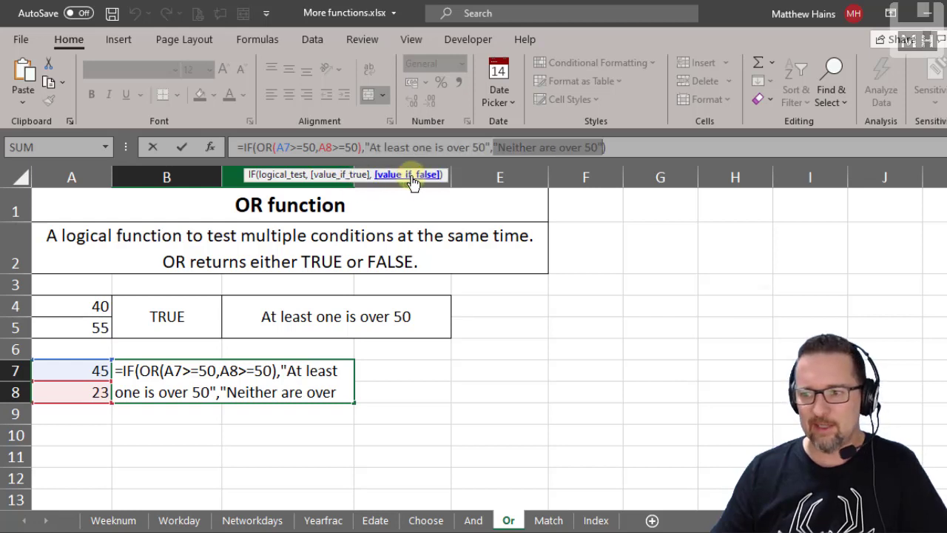
left_click(278, 178)
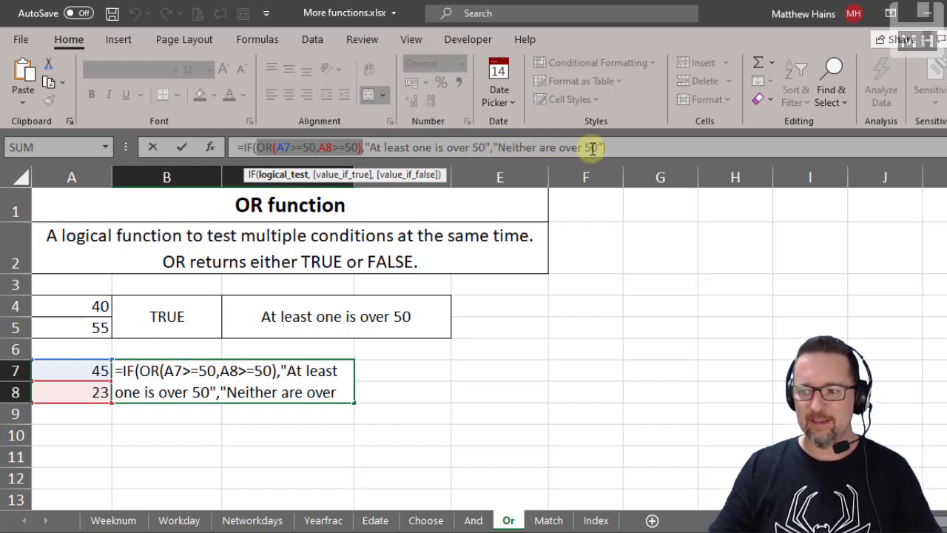
key("ctrl+Return")
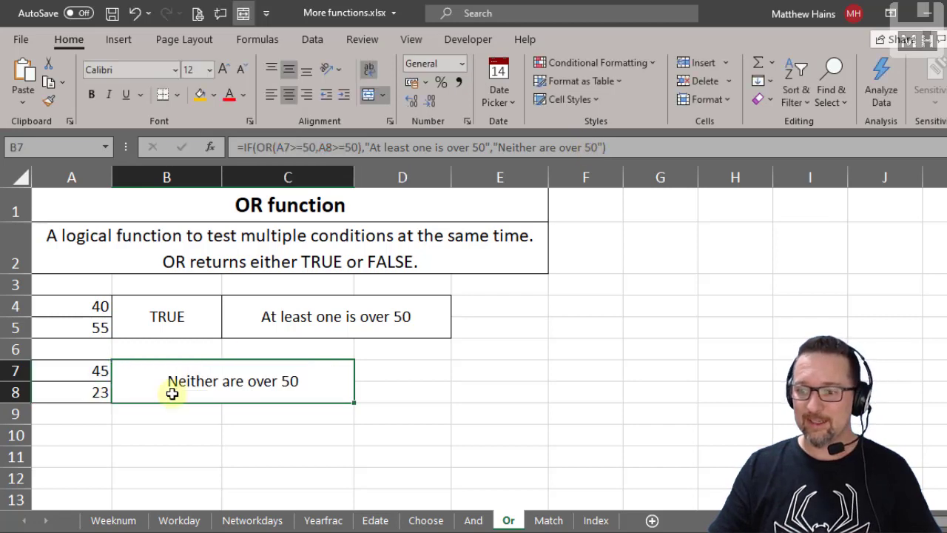
- Set A7 to 54 in the second OR example and recheck the formula result in B7
left_click(80, 370)
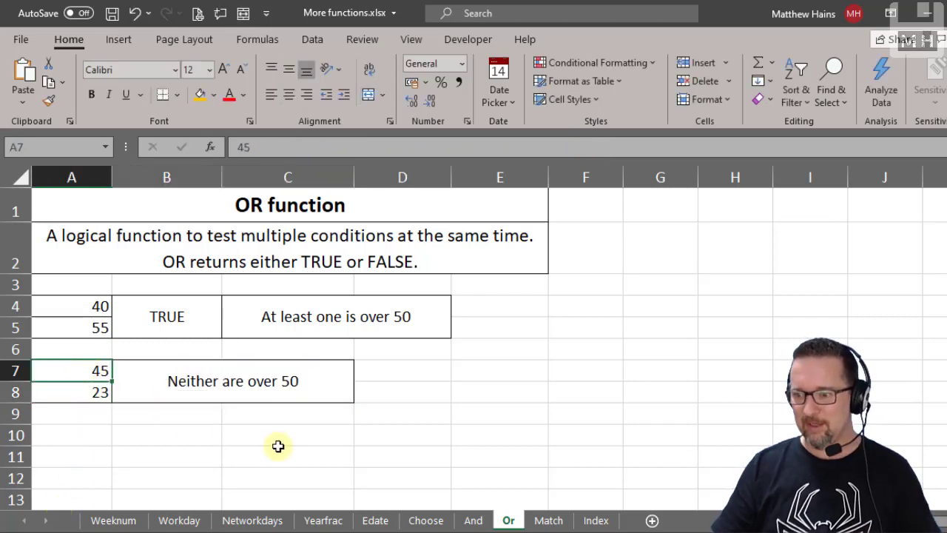
type("54")
key("Return")
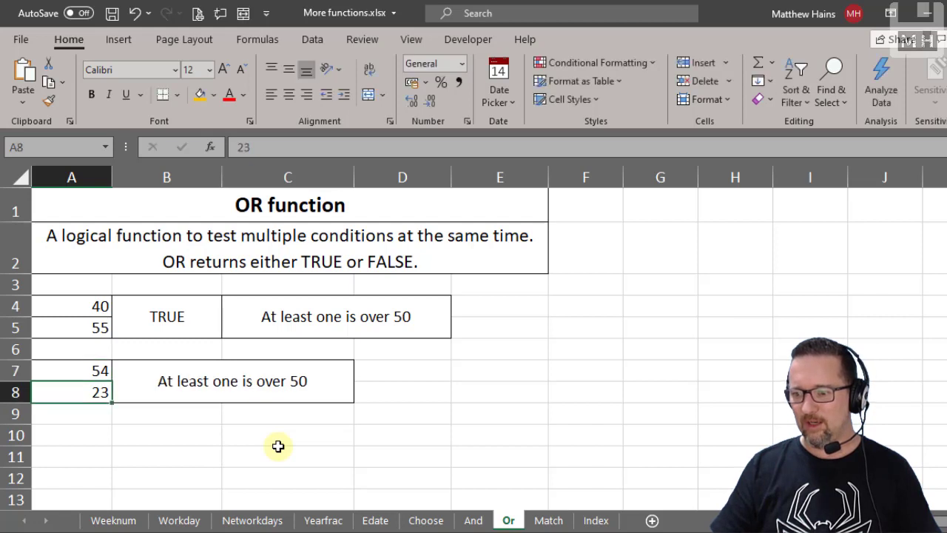
left_click(241, 383)
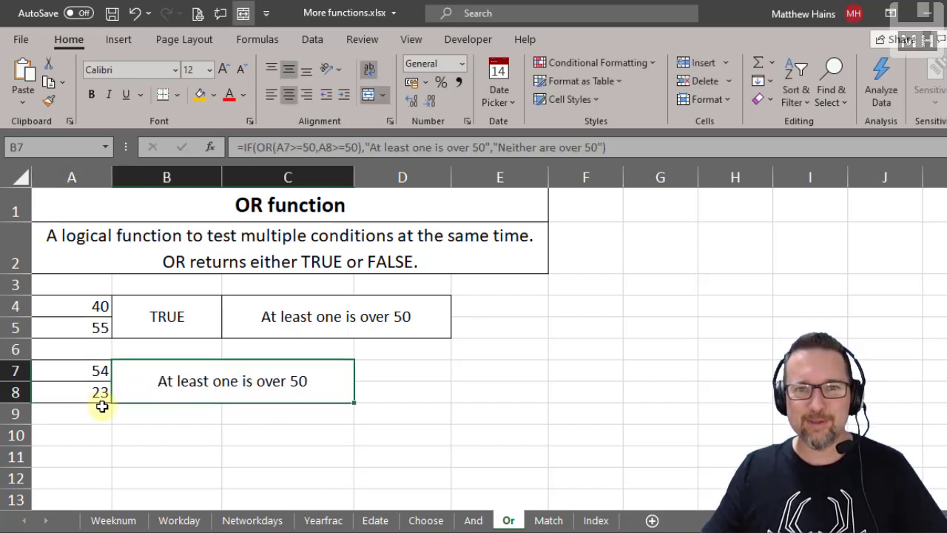
- Switch to the Match sheet and review the MATCH function's description and the month list in A5:A16
left_click(546, 520)
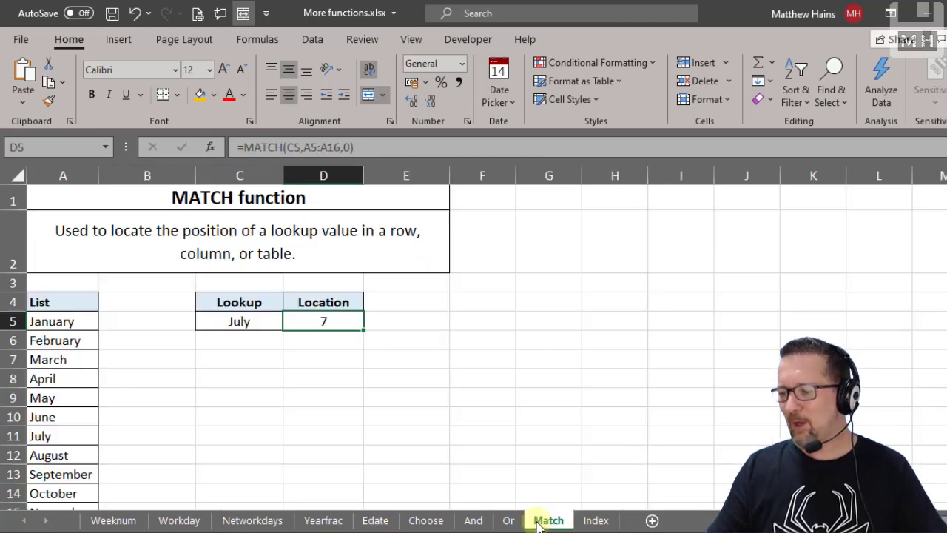
left_click(294, 435)
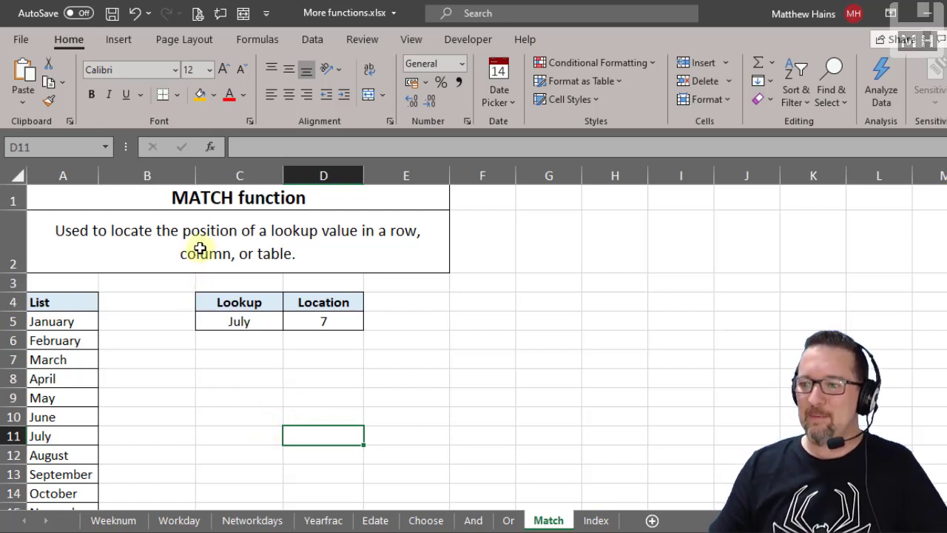
left_click(214, 198)
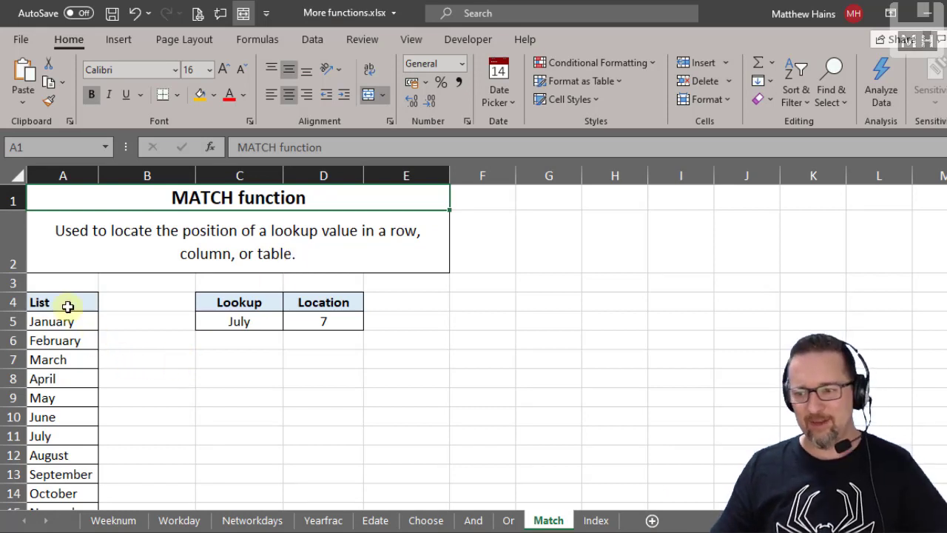
left_click_drag(63, 321, 66, 437)
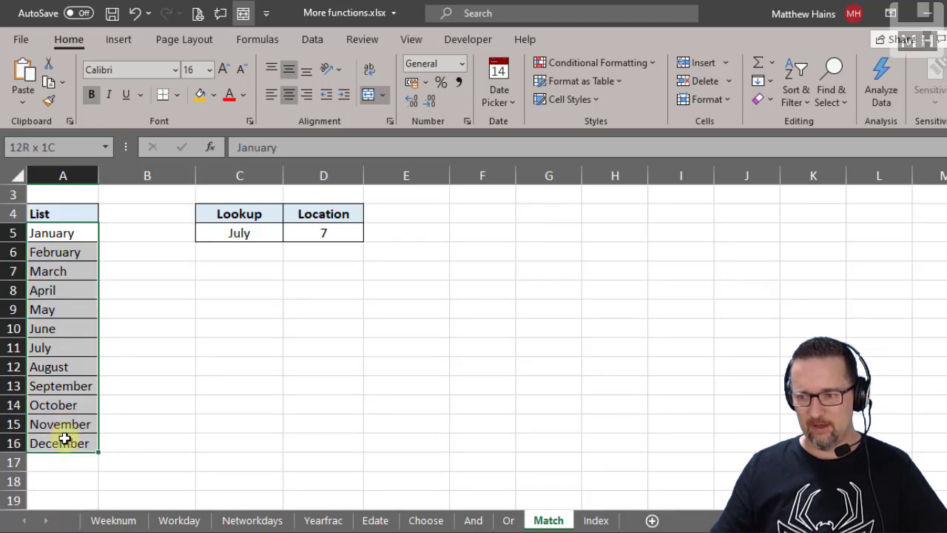
- Go through the individual months in column A to examine each one's position in the list
left_click(52, 234)
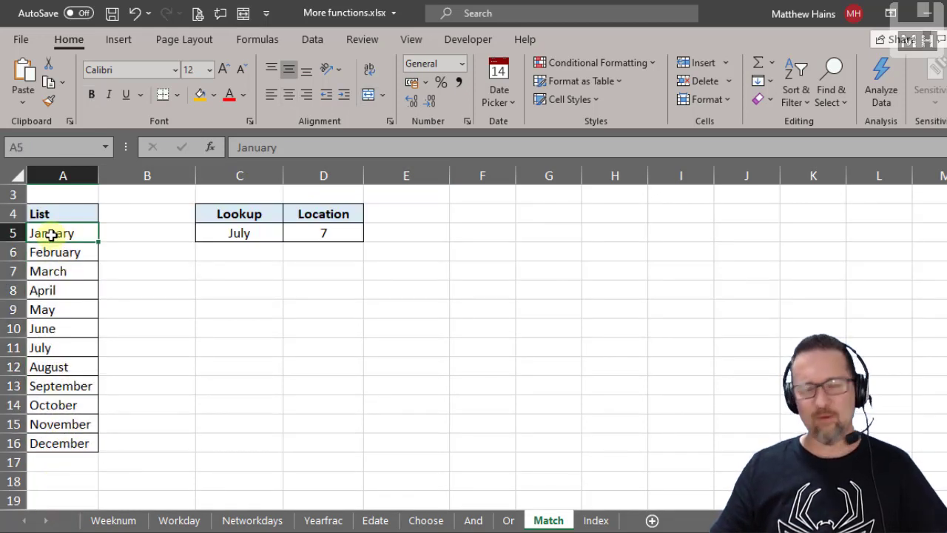
left_click(42, 253)
left_click(44, 272)
left_click(47, 291)
left_click(46, 311)
left_click(42, 330)
left_click(46, 347)
left_click(50, 367)
left_click(65, 386)
left_click(70, 236)
left_click(67, 270)
left_click(66, 291)
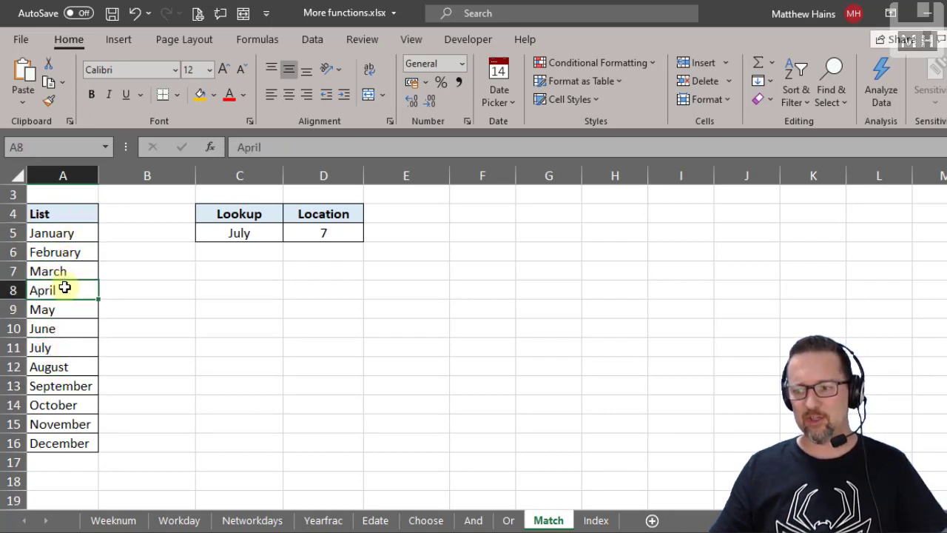
- Check the lookup value in C5 and count down the list from January to July
left_click(228, 237)
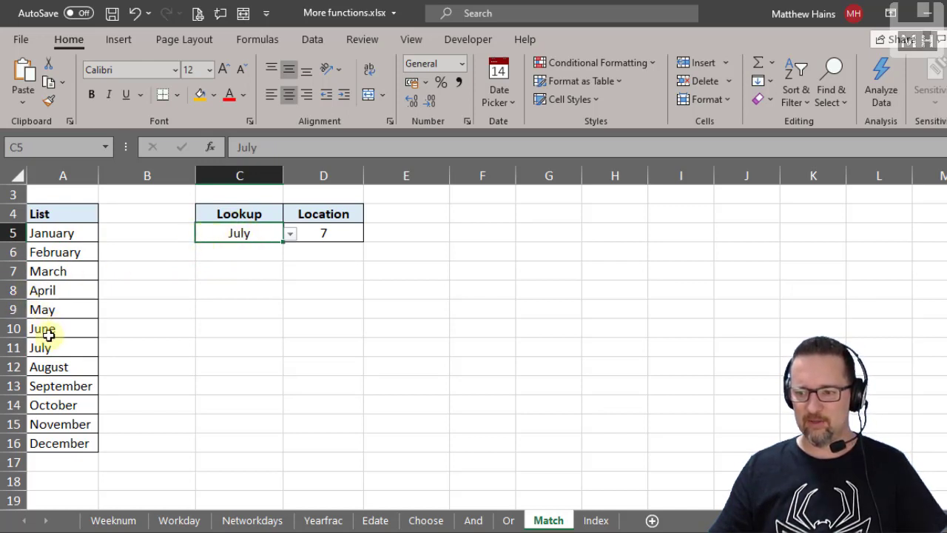
left_click(73, 235)
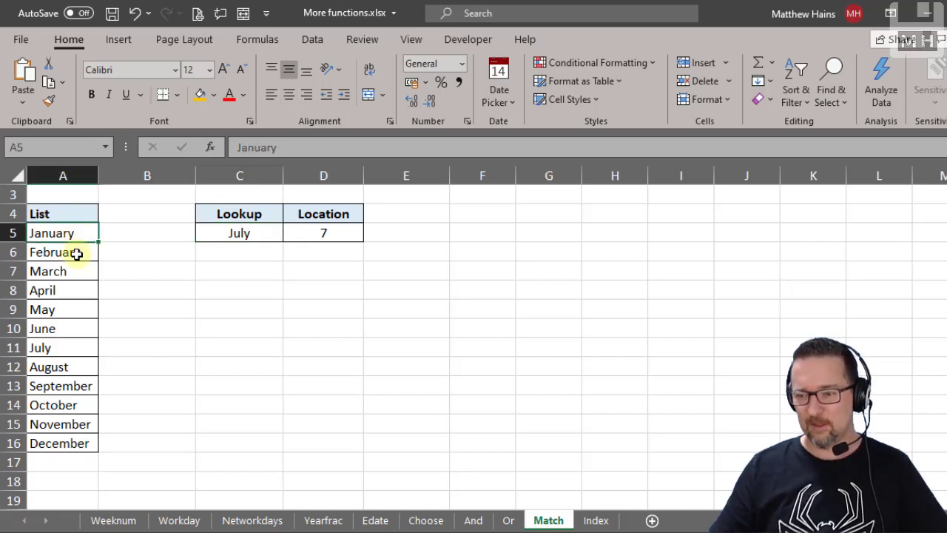
left_click(76, 254)
left_click(74, 272)
left_click(74, 293)
left_click(74, 312)
left_click(74, 331)
left_click(75, 352)
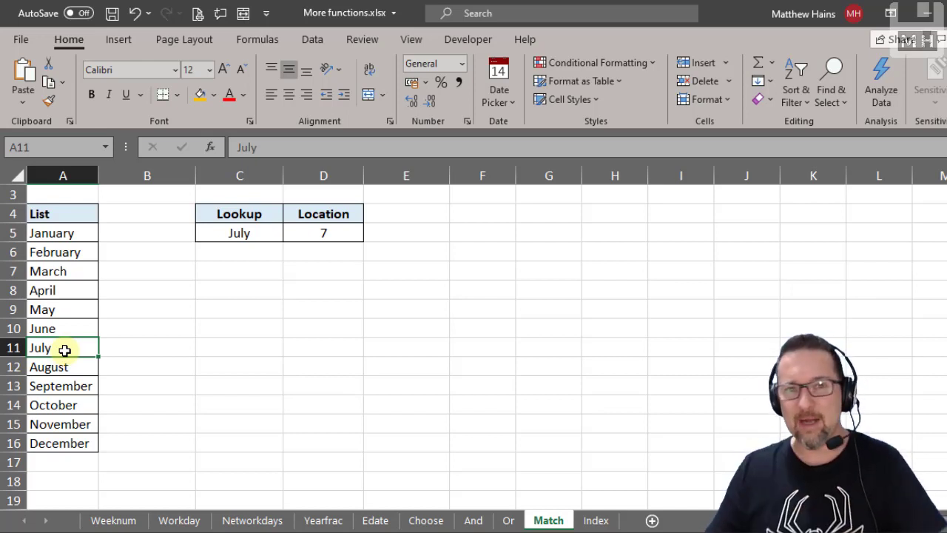
- Compare C5 with the MATCH formula in D5 and examine its lookup value and lookup array arguments
left_click(249, 232)
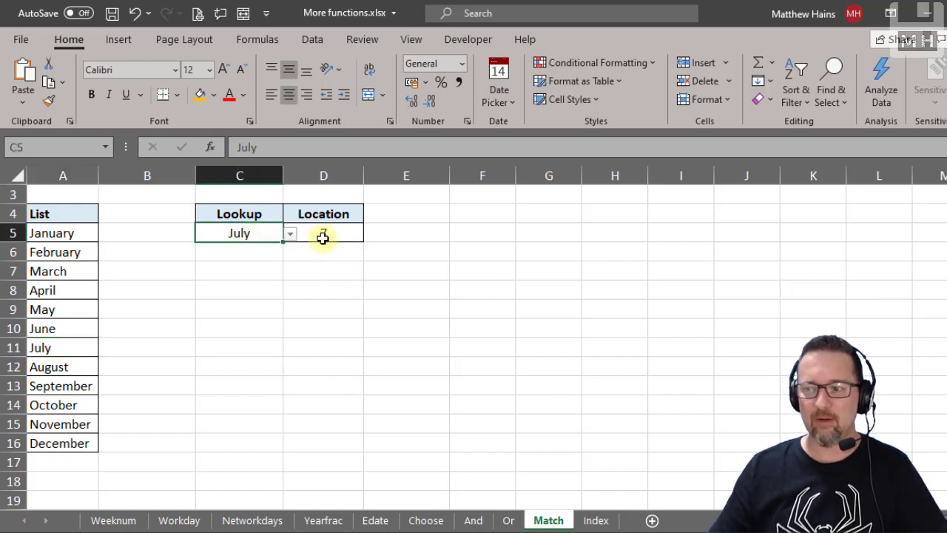
left_click(325, 236)
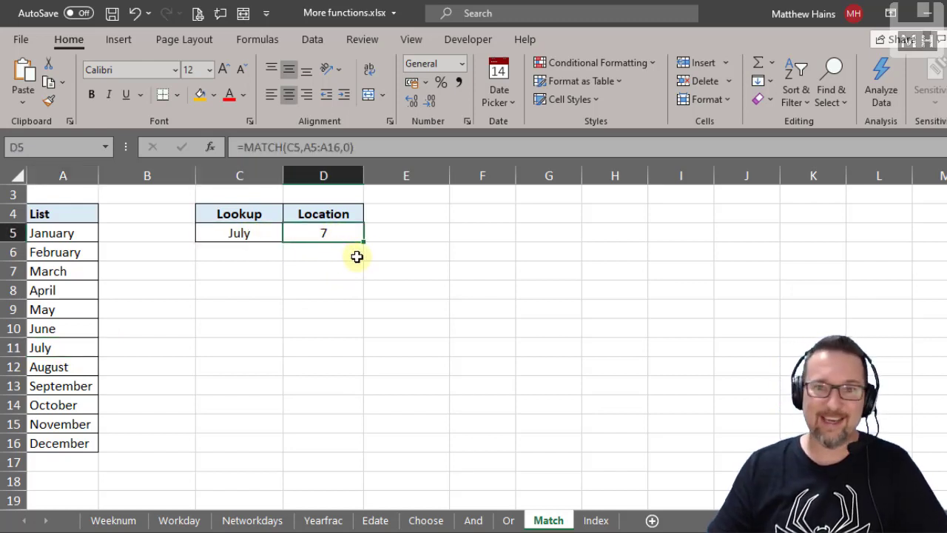
left_click(308, 147)
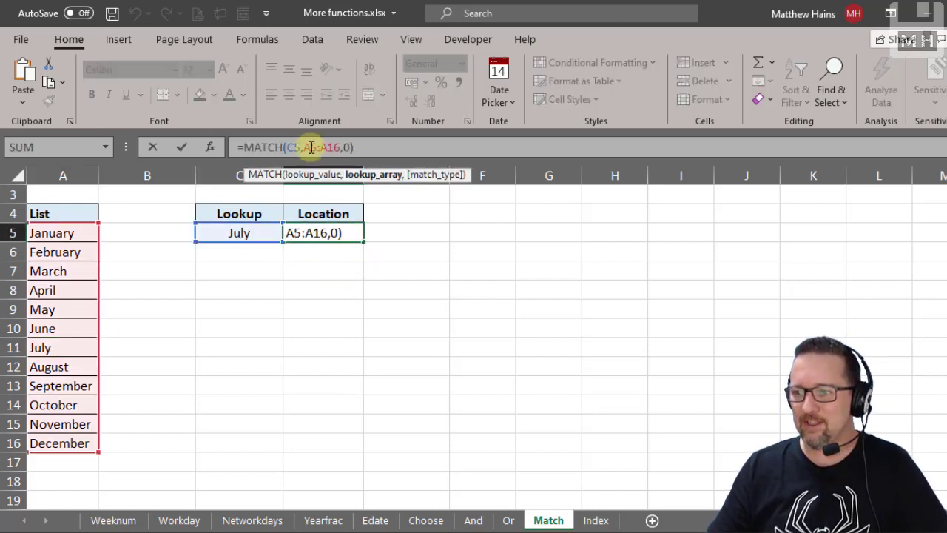
left_click(296, 177)
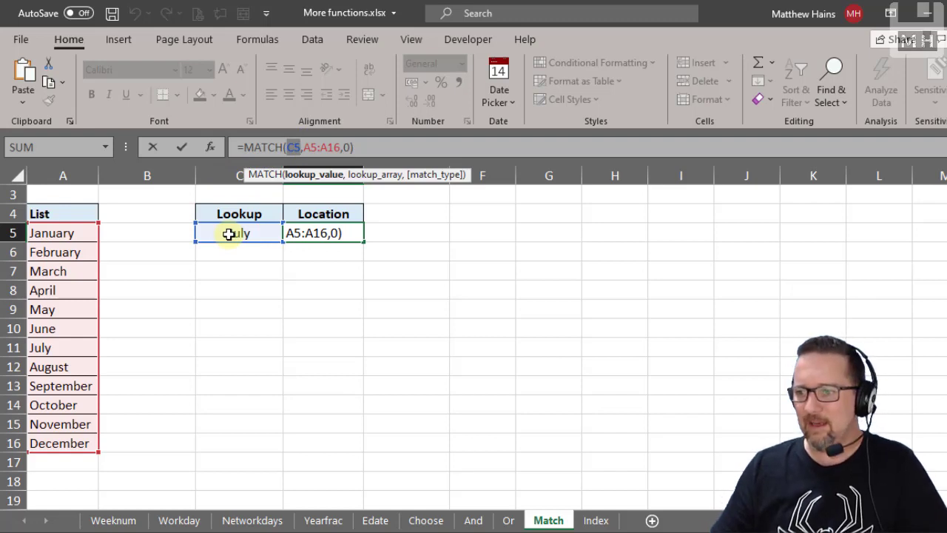
left_click(362, 177)
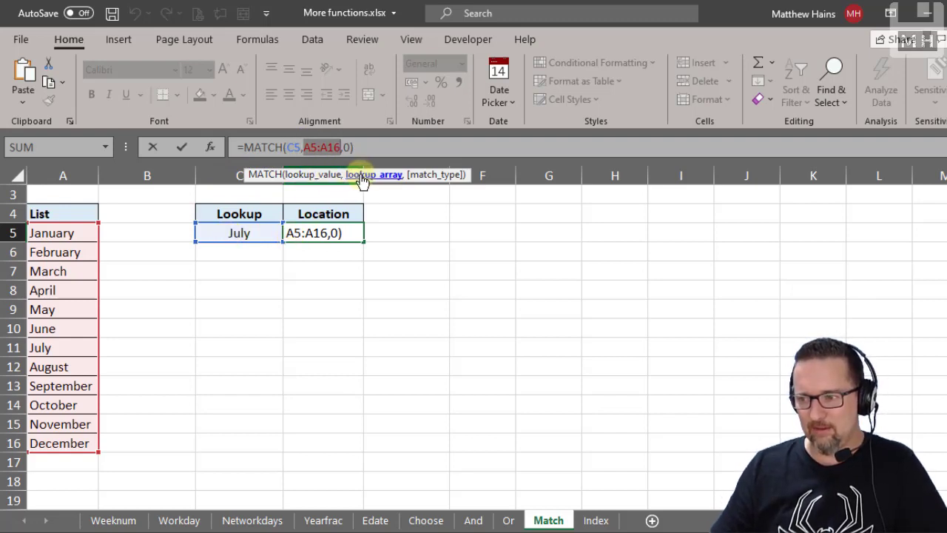
left_click_drag(309, 150, 341, 148)
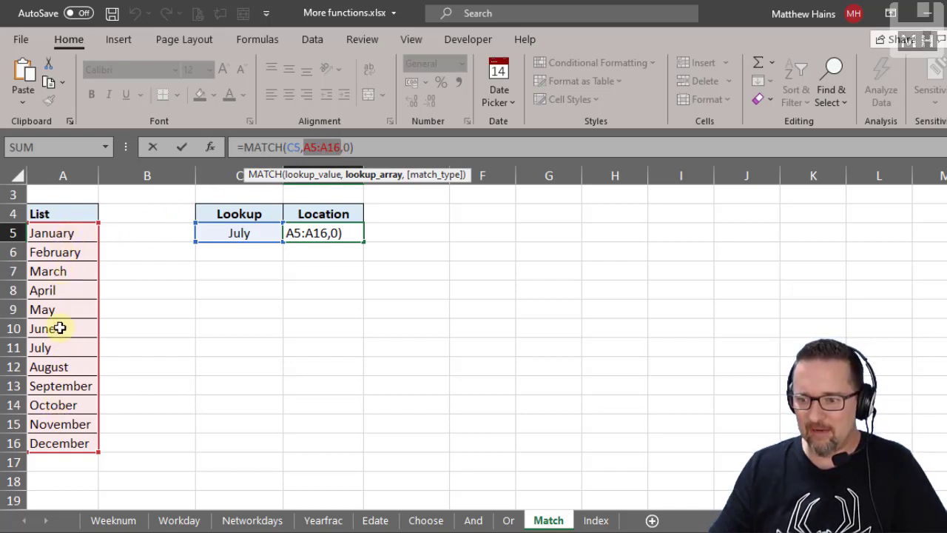
- Clear the match type in D5's MATCH formula, re-enter it as 0 - Exact match and complete the formula
left_click(420, 177)
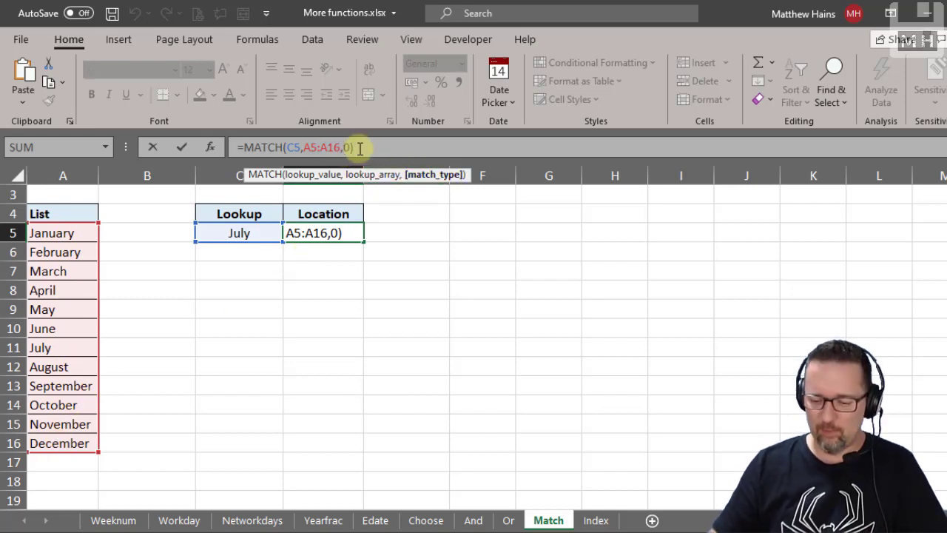
key("BackSpace")
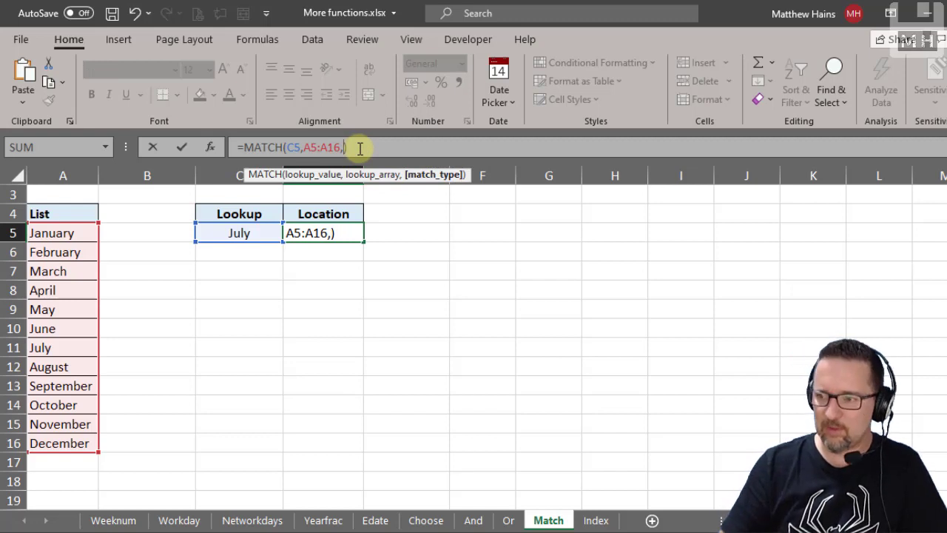
key("Delete")
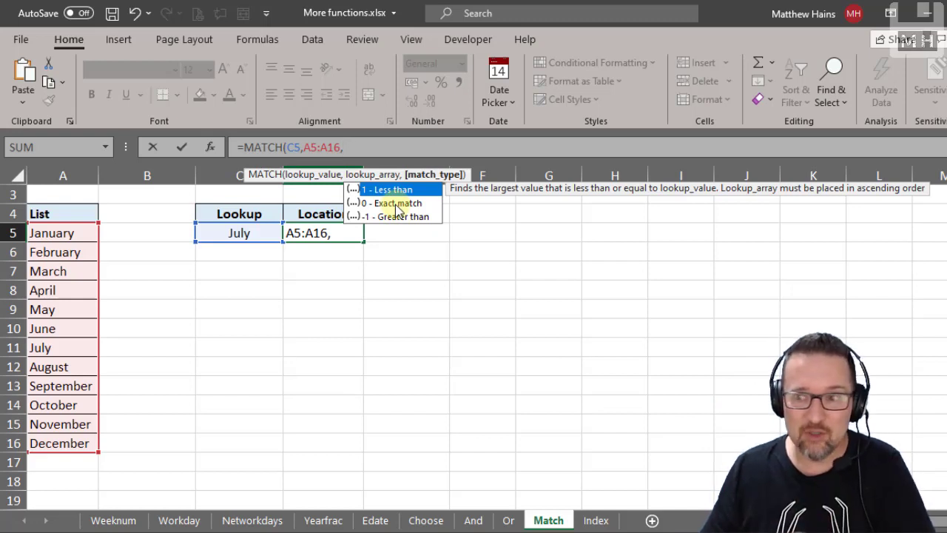
left_click(397, 204)
double_click(397, 203)
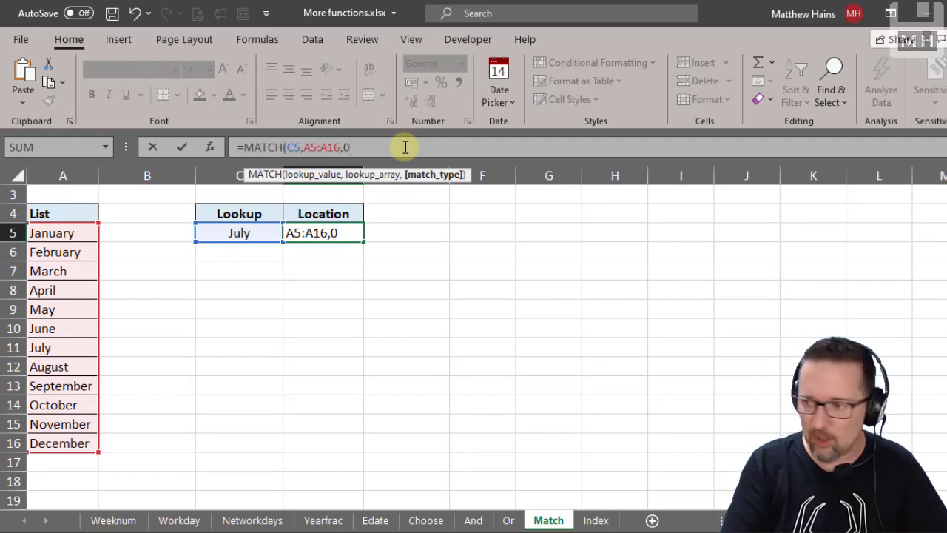
type(")")
key("Return")
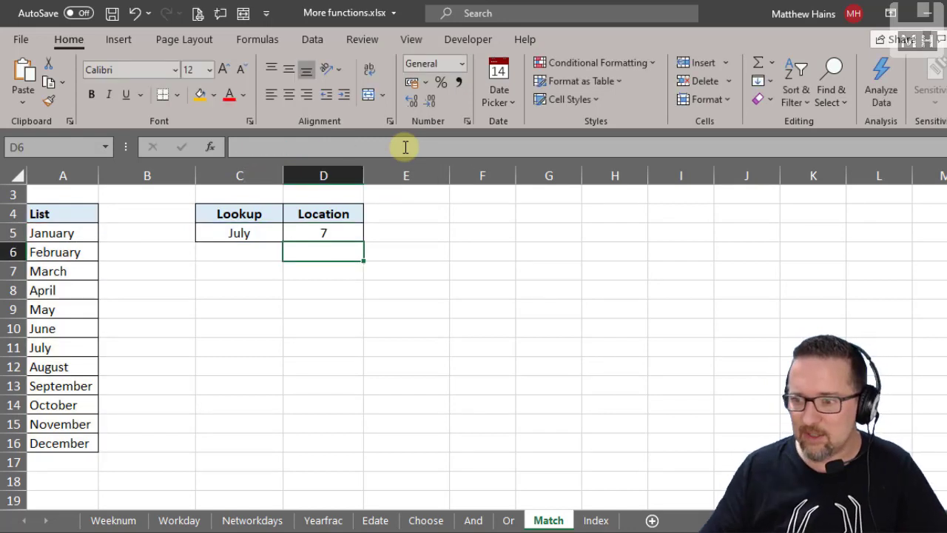
- Set the lookup month in C5 to January and check the MATCH location in D5
left_click(273, 232)
left_click(290, 234)
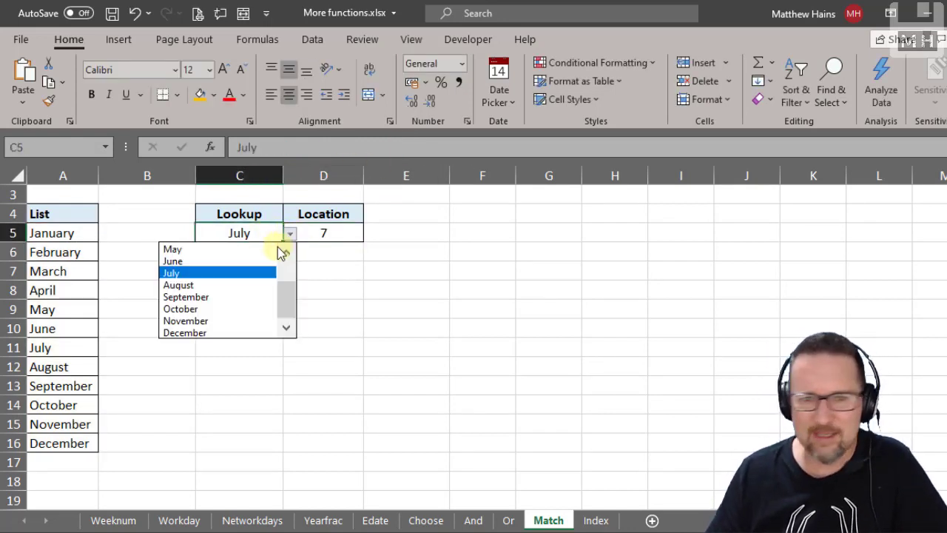
left_click_drag(277, 314, 274, 248)
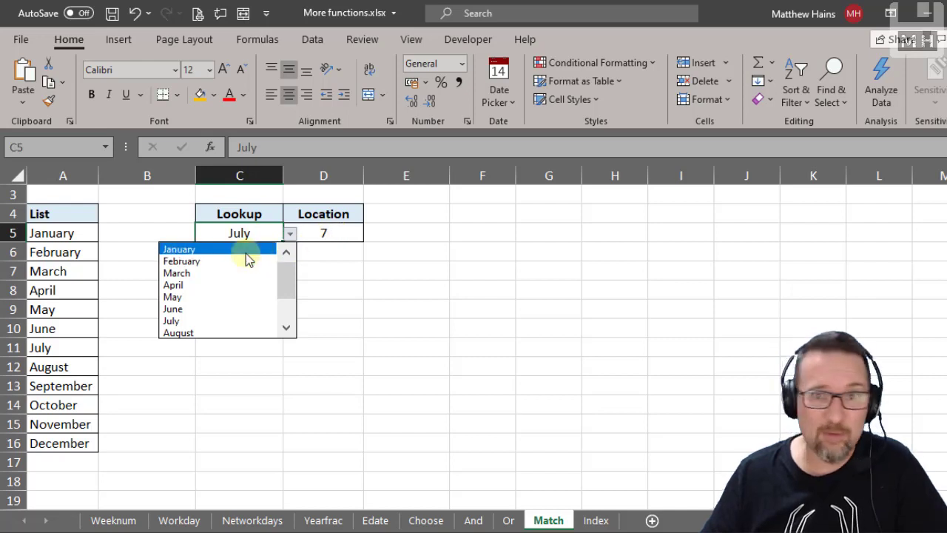
left_click(227, 249)
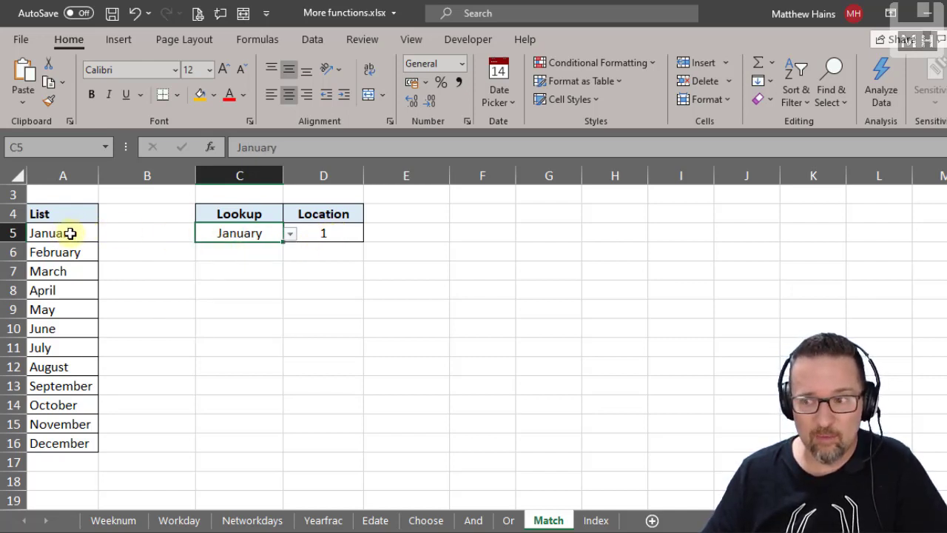
left_click(338, 238)
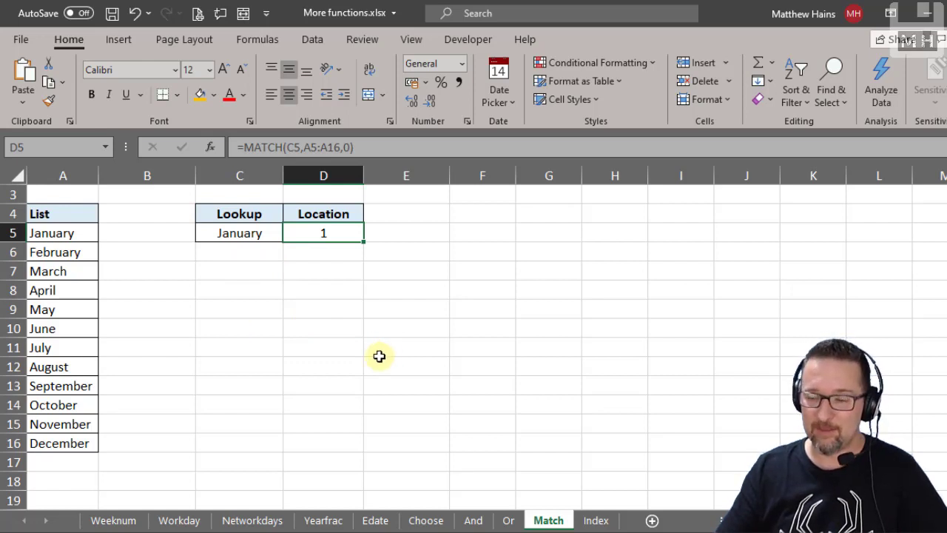
- Read the Index function's description and compare it with the lookup value and MATCH formula on the Match sheet
left_click(595, 522)
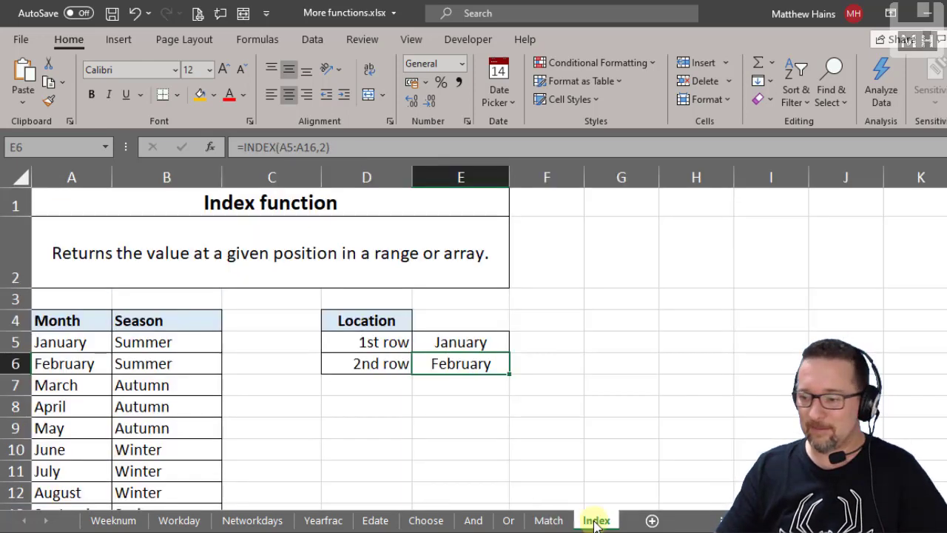
left_click(611, 384)
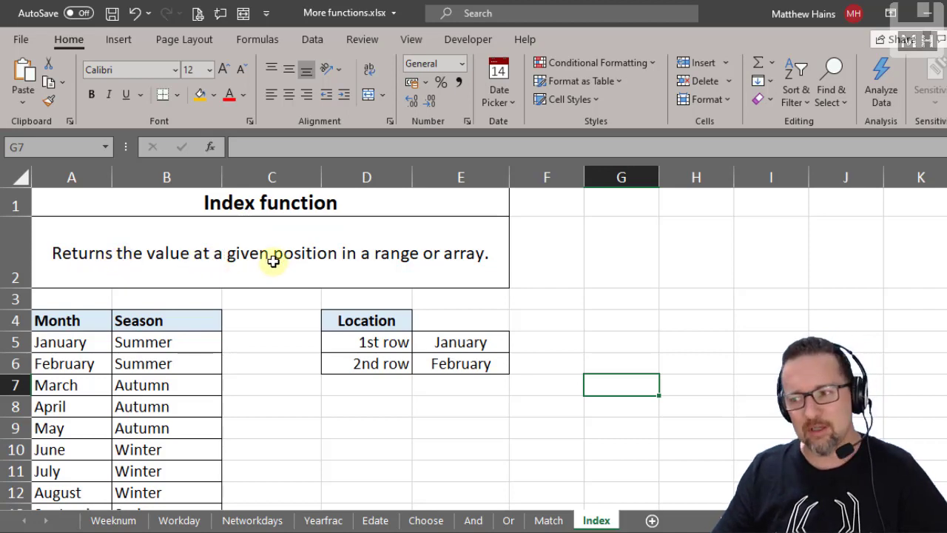
left_click(547, 518)
left_click(250, 235)
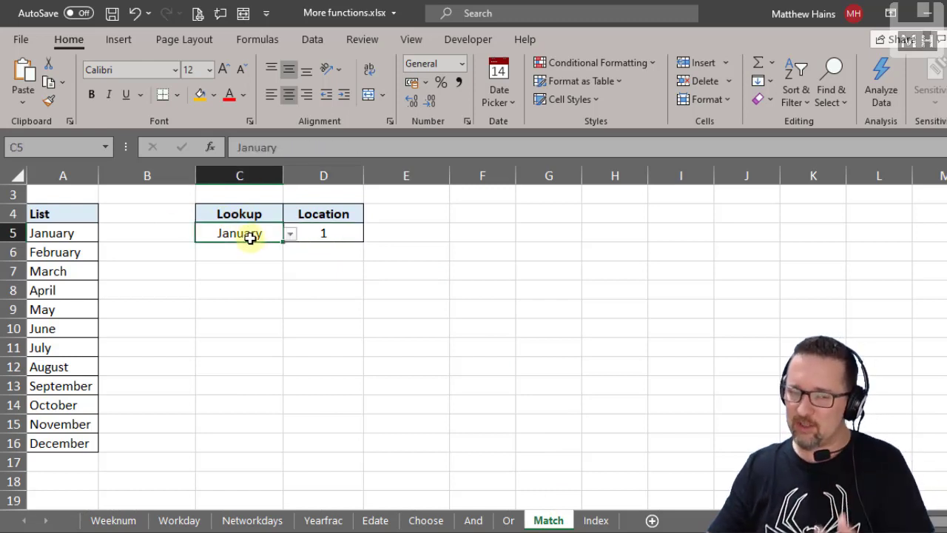
left_click(351, 236)
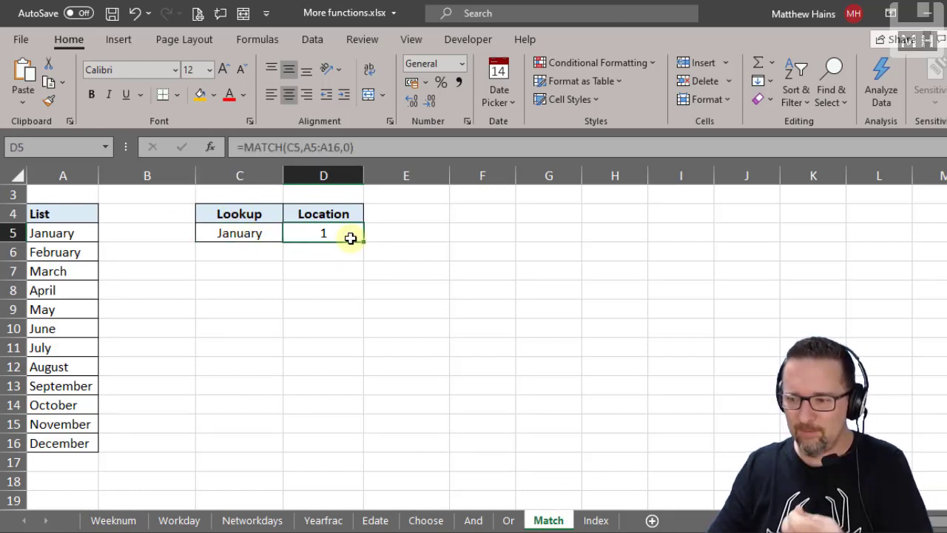
left_click(596, 521)
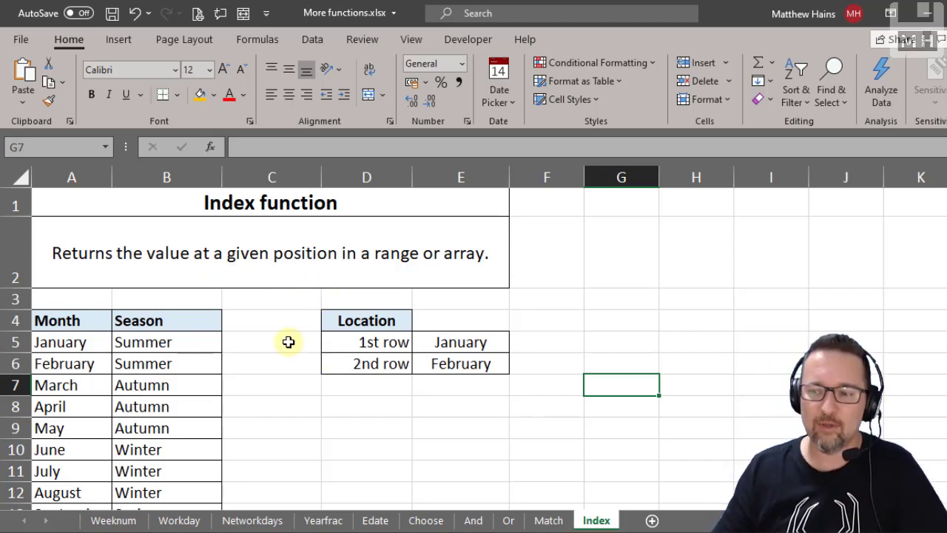
- Examine the month range A5:A16 on the Index sheet and the row positions of its first months
scroll(287, 341, "down", 1)
scroll(287, 345, "up", 1)
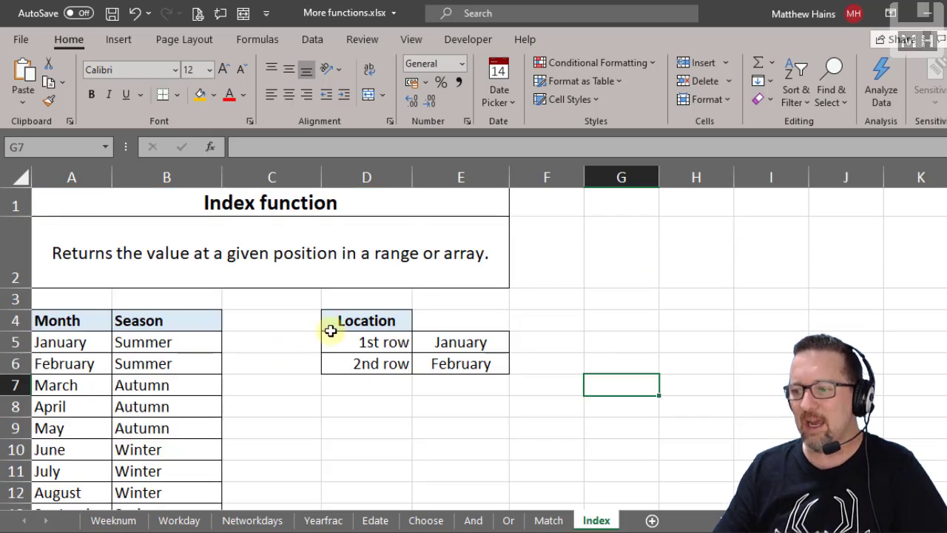
left_click_drag(80, 346, 77, 478)
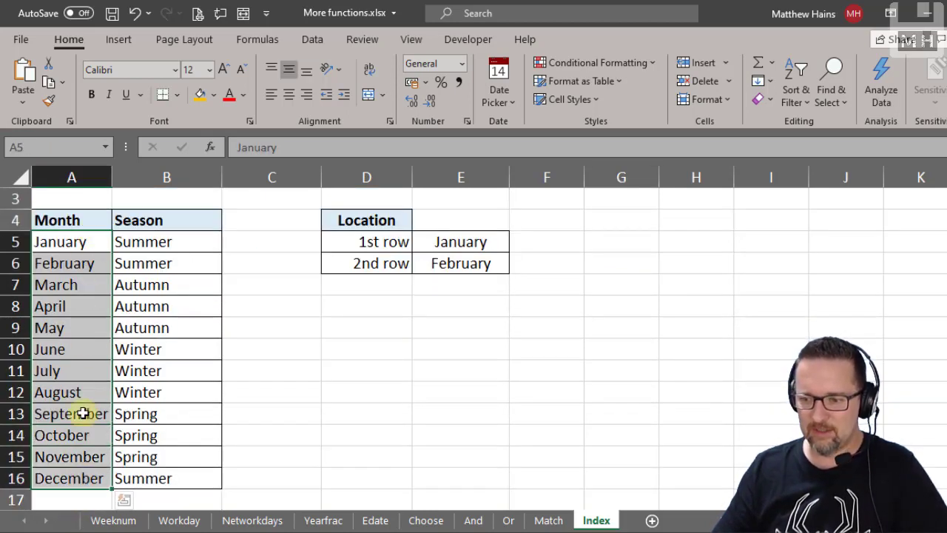
left_click_drag(88, 242, 69, 263)
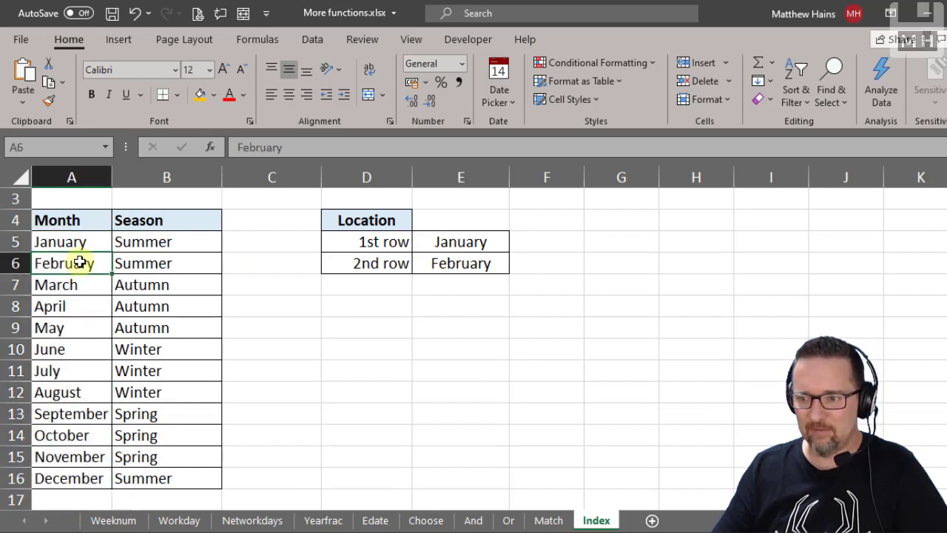
left_click(69, 289)
left_click(77, 243)
left_click(68, 265)
left_click(70, 283)
left_click(69, 244)
left_click(68, 263)
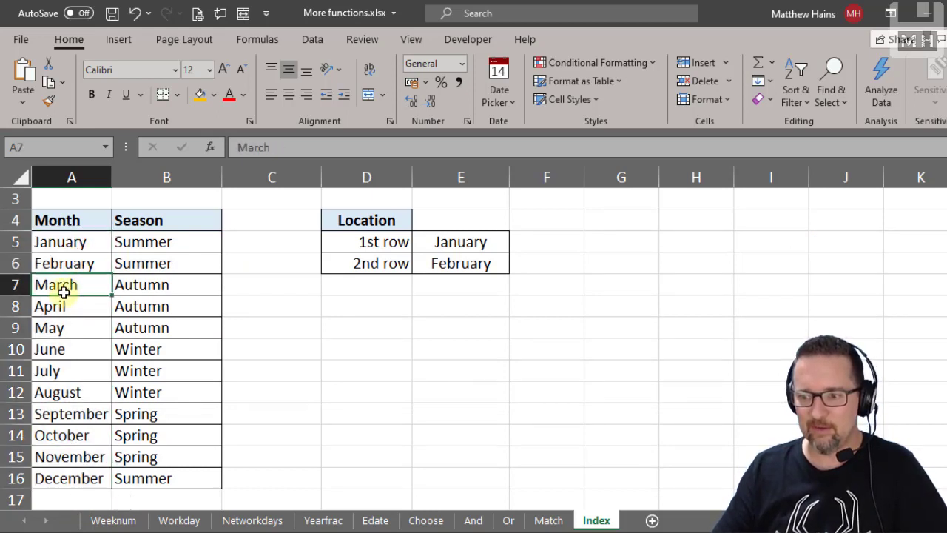
left_click(68, 323)
- Examine the array and row number arguments of E5's INDEX formula against the 1st row label and January in A5
left_click(366, 247)
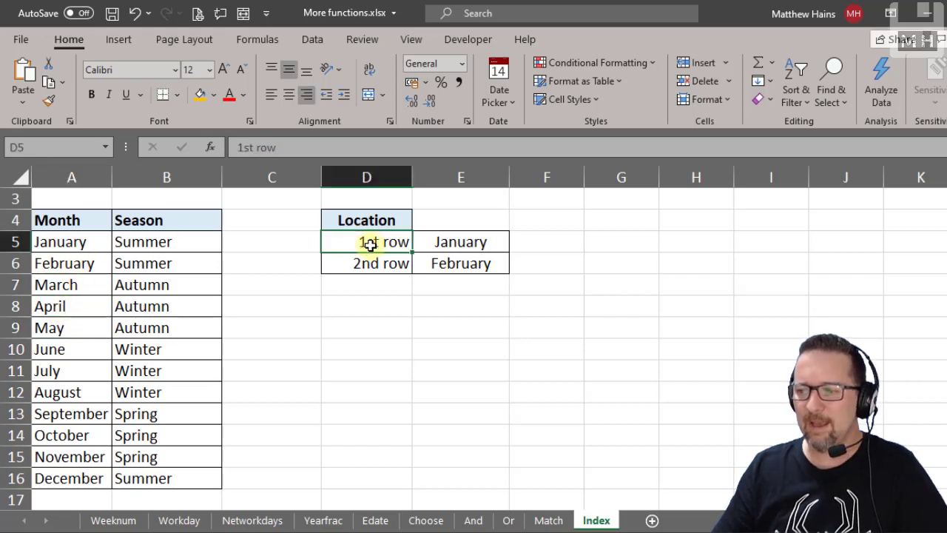
left_click(463, 242)
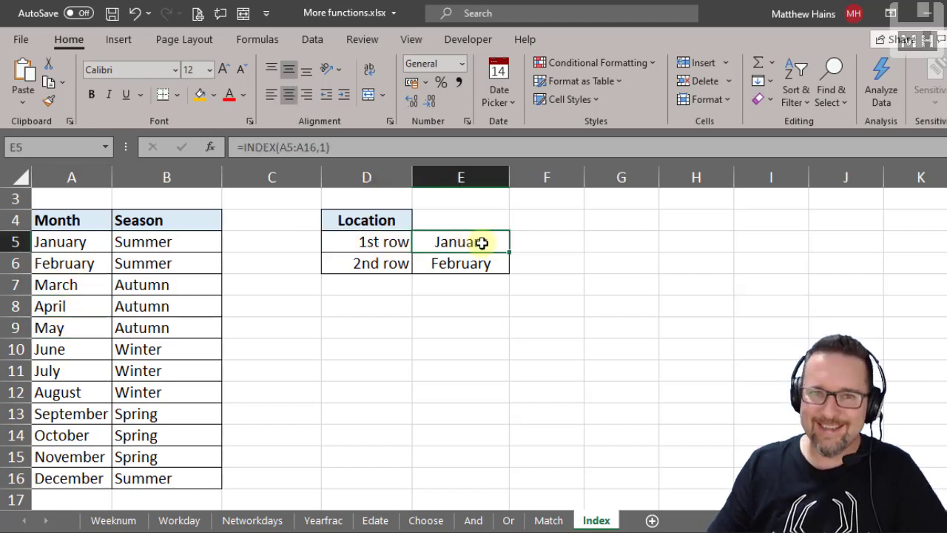
left_click(253, 147)
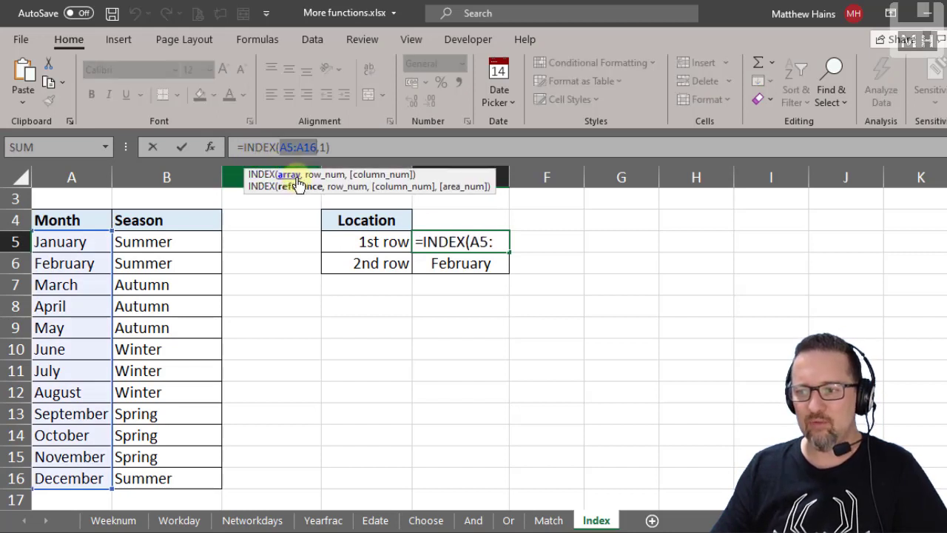
left_click_drag(317, 147, 285, 147)
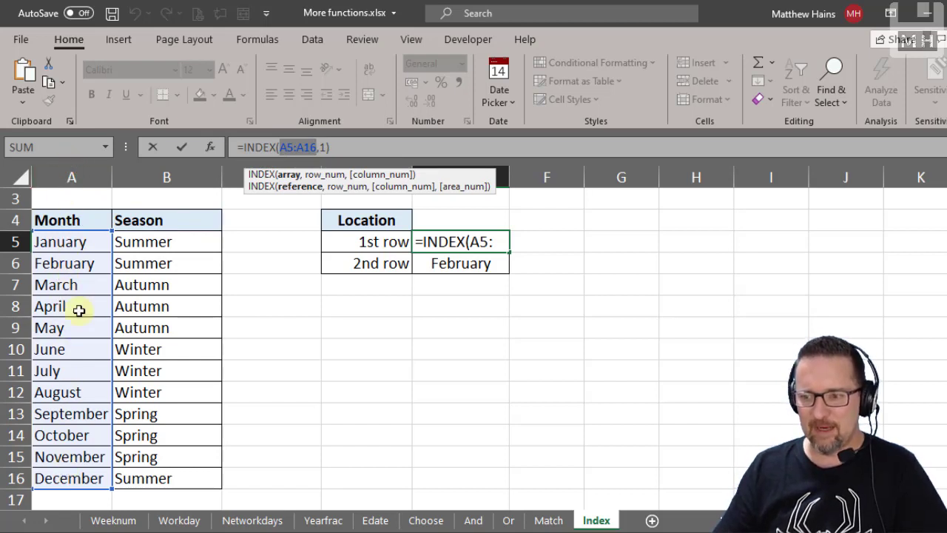
left_click(325, 147)
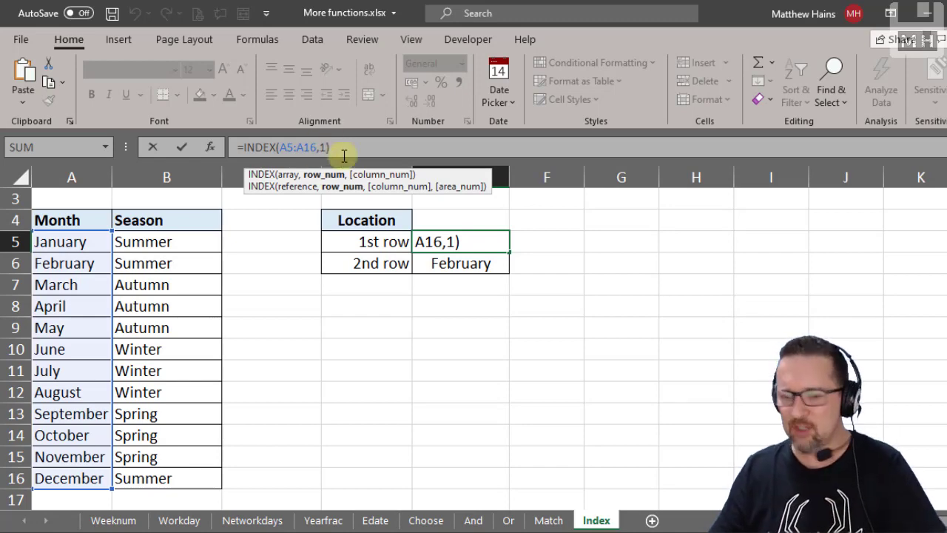
key("ctrl+Return")
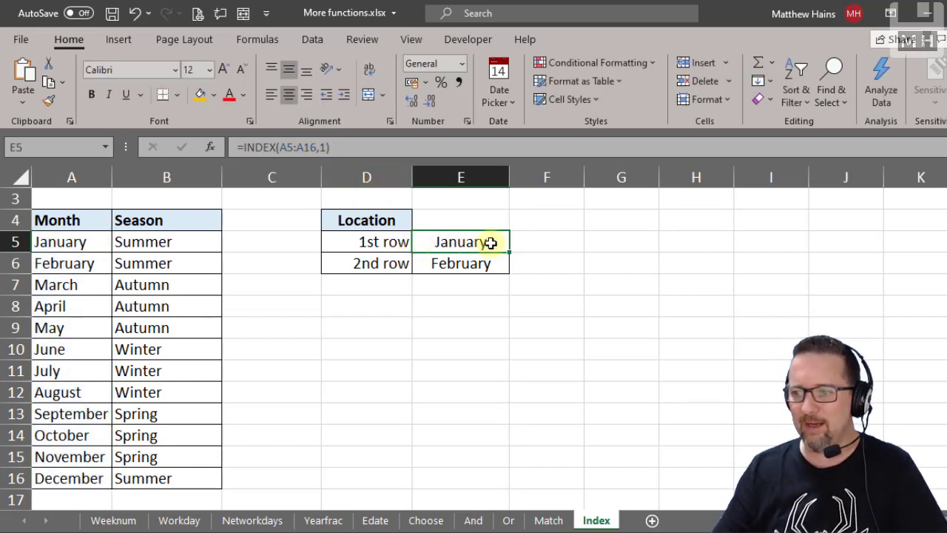
left_click(89, 244)
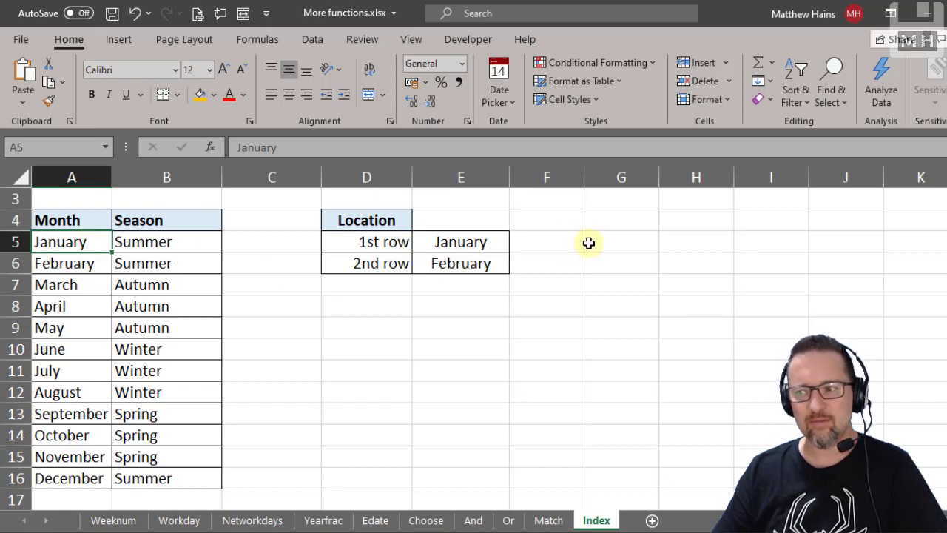
left_click(460, 245)
left_click(376, 243)
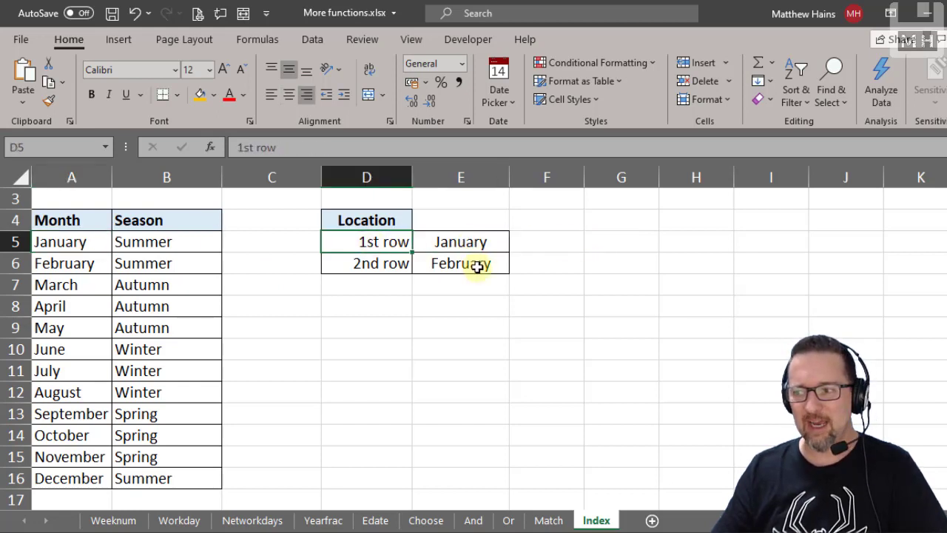
- Examine the array and row number arguments of the INDEX formula in E6 for the 2nd row
left_click(477, 264)
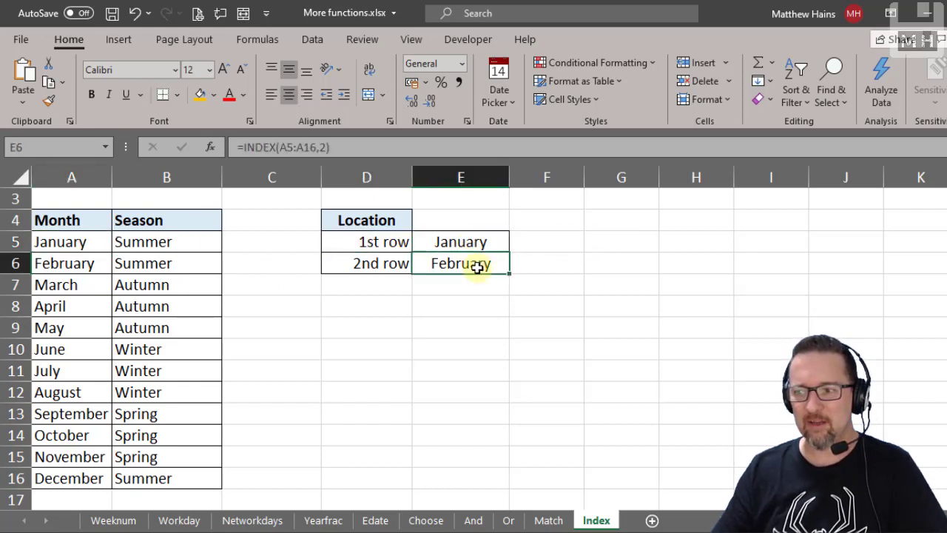
left_click(268, 148)
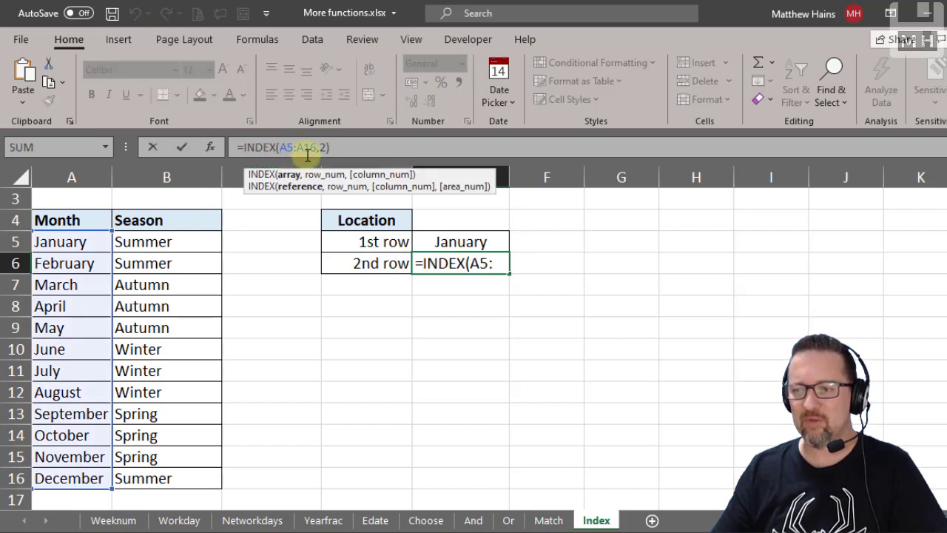
left_click(297, 186)
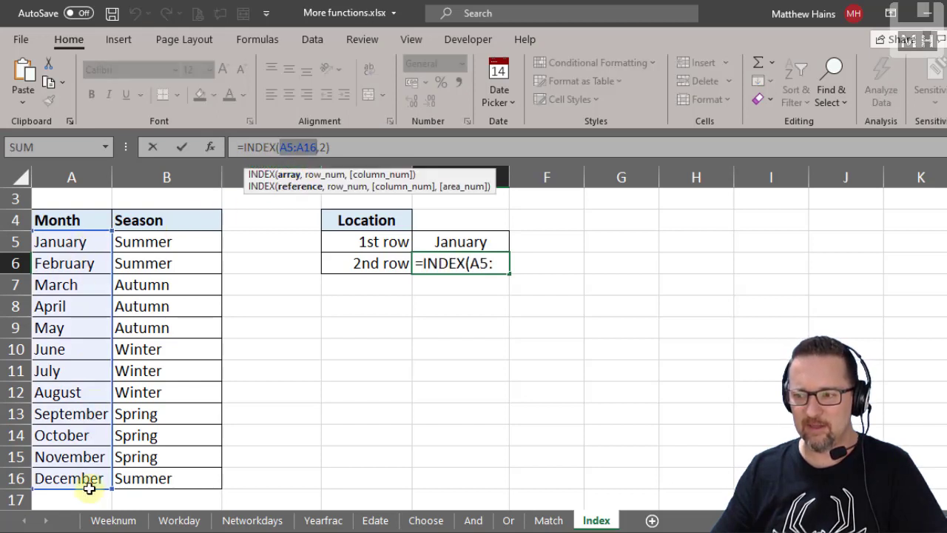
left_click(314, 175)
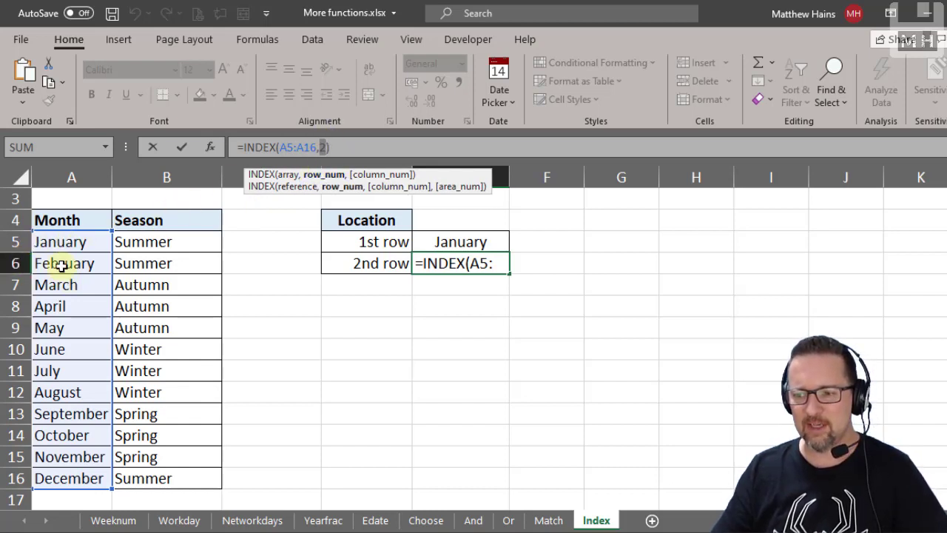
key("ctrl+Return")
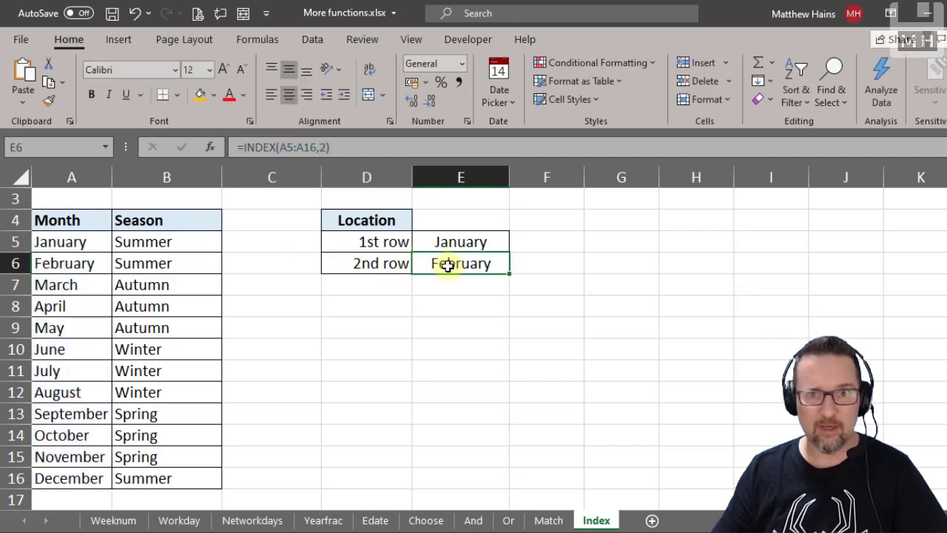